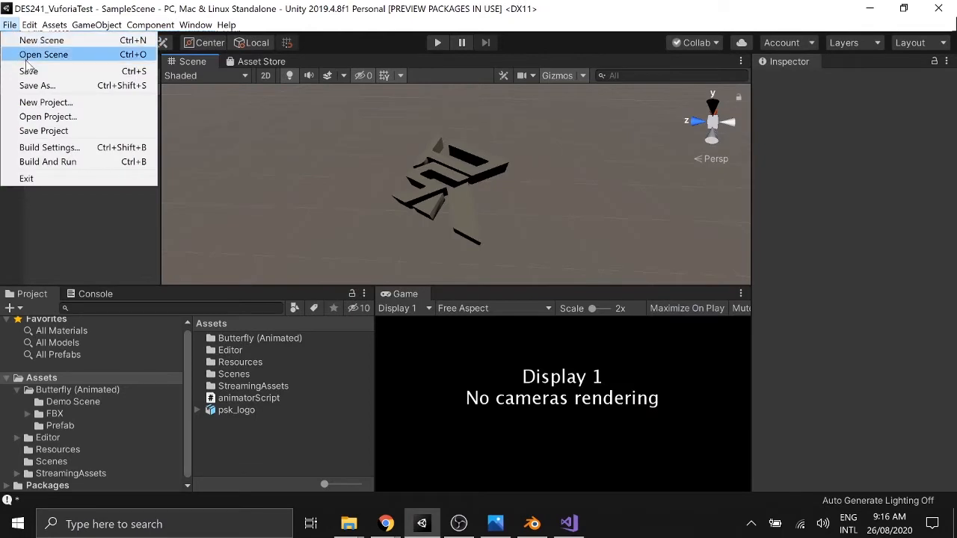
# - Create a new scene and save it as AnimatedSpider in the project's Scenes folder
pyautogui.click(28, 40)
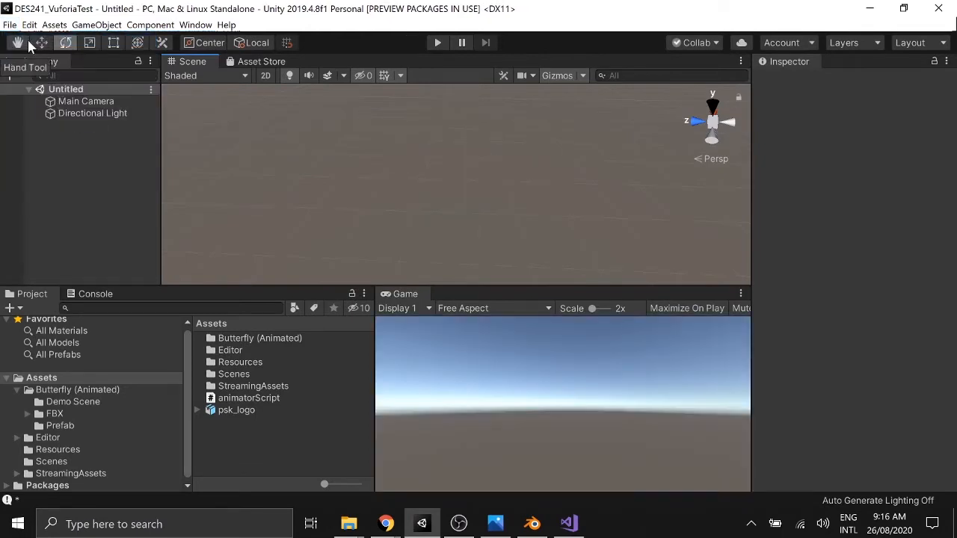
pyautogui.click(10, 25)
pyautogui.click(27, 86)
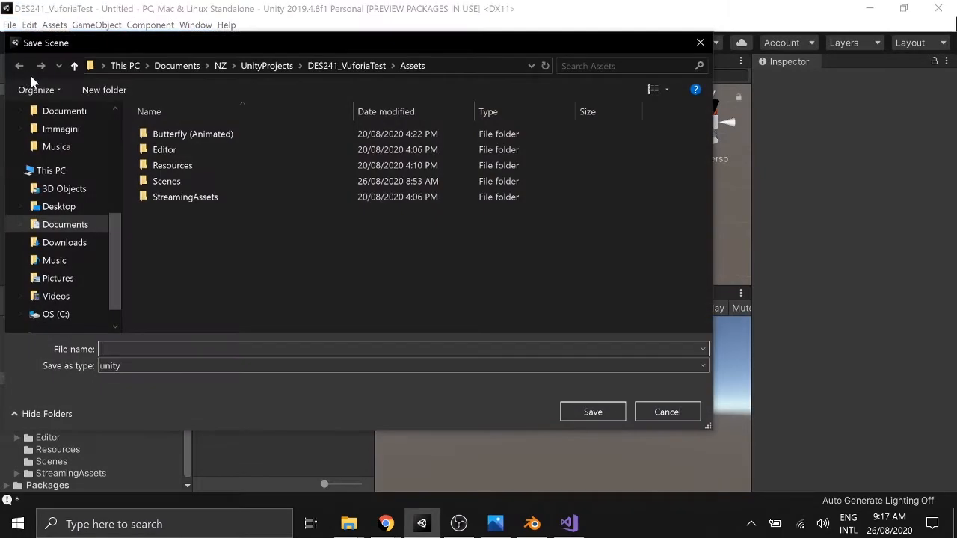
pyautogui.doubleClick(161, 181)
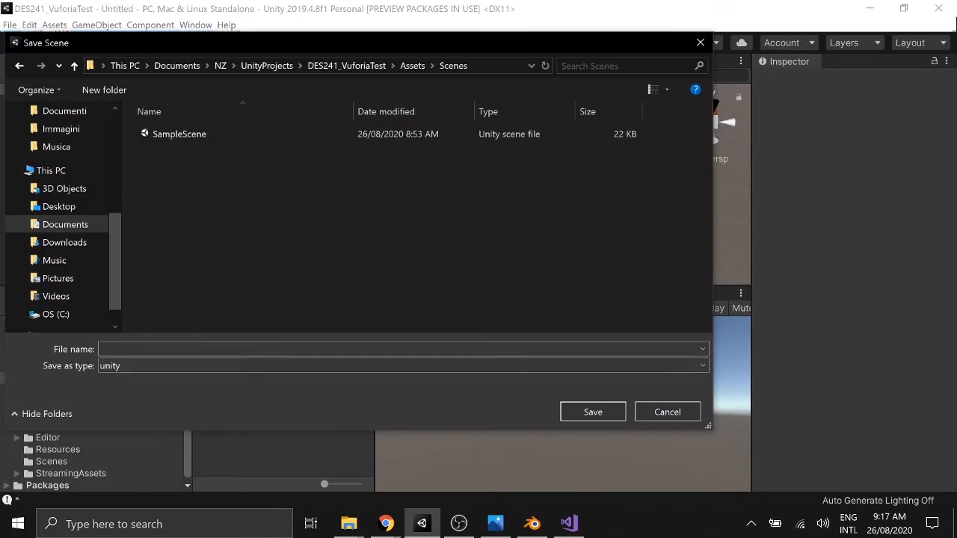
pyautogui.click(207, 349)
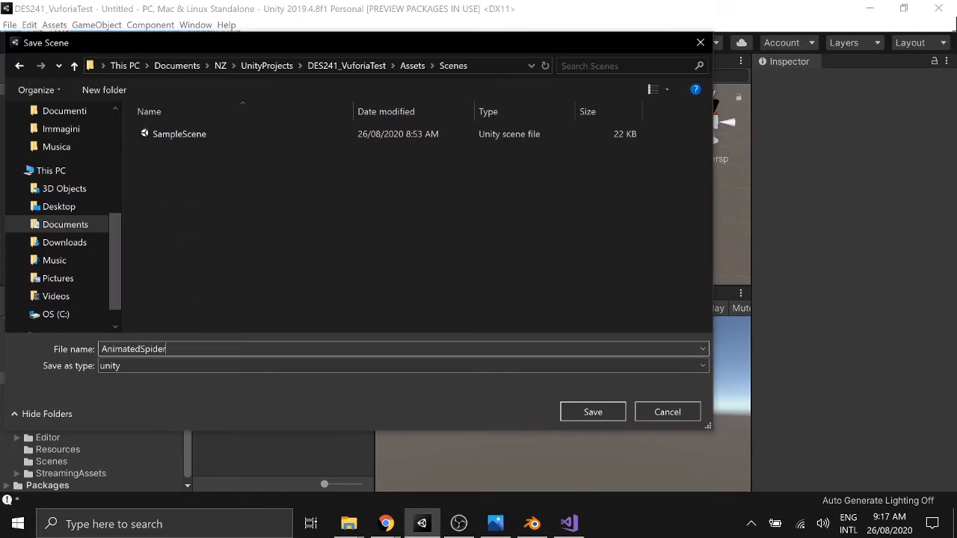
pyautogui.write('AnimatedSpider')
pyautogui.press('Return')
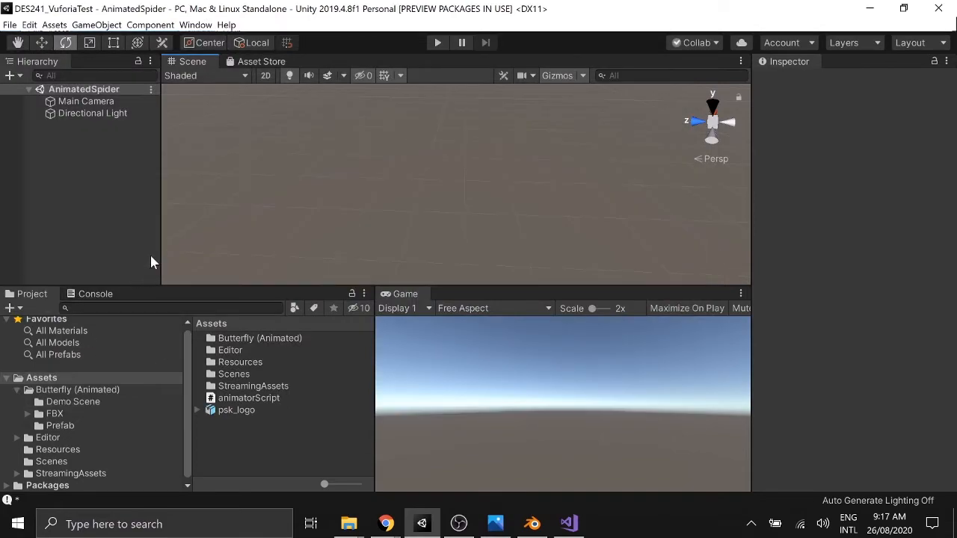
# - Switch to the Unity Asset Store in Chrome, search for "animated spider" and limit the results to free assets
pyautogui.hotkey('alt', 'Tab')
pyautogui.write('a')
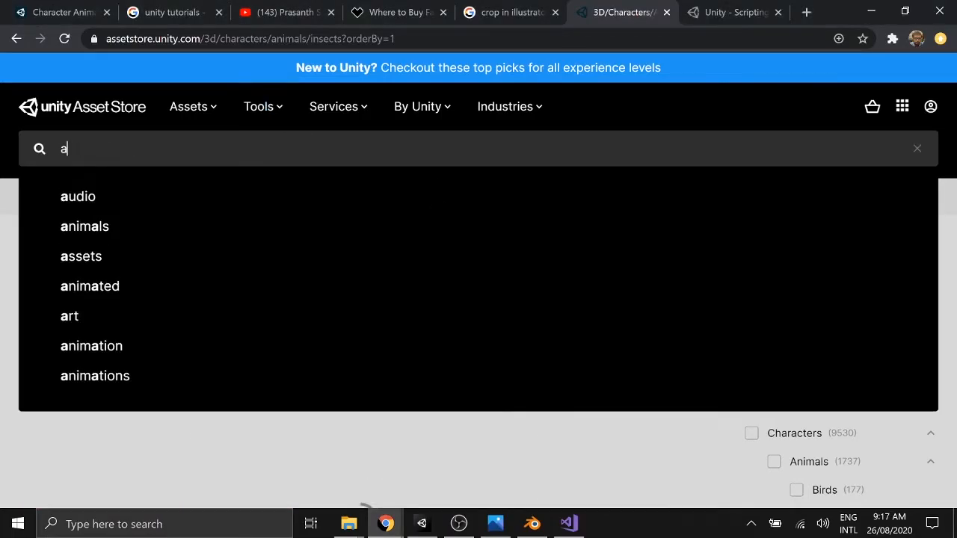
pyautogui.write('nimated spider')
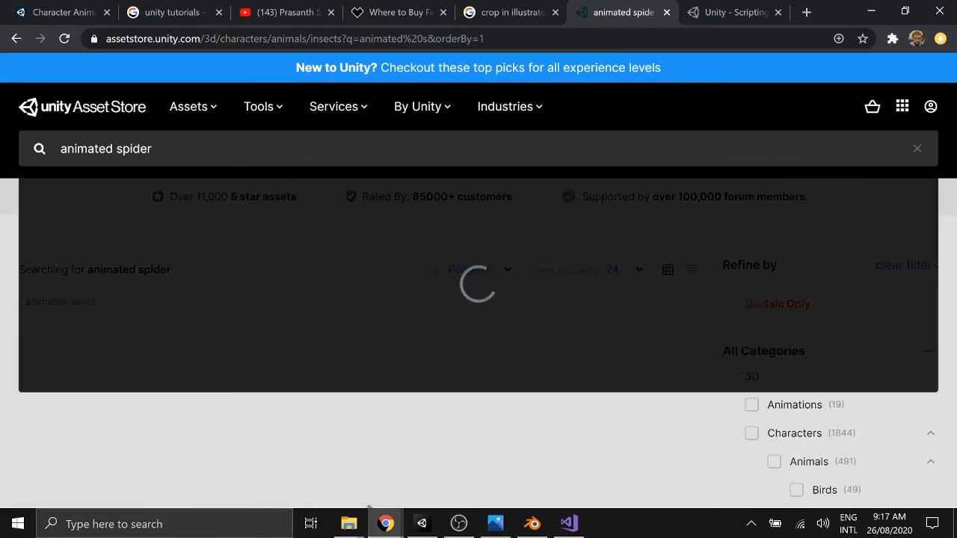
pyautogui.scroll(-2, 722, 359)
pyautogui.scroll(-5, 722, 358)
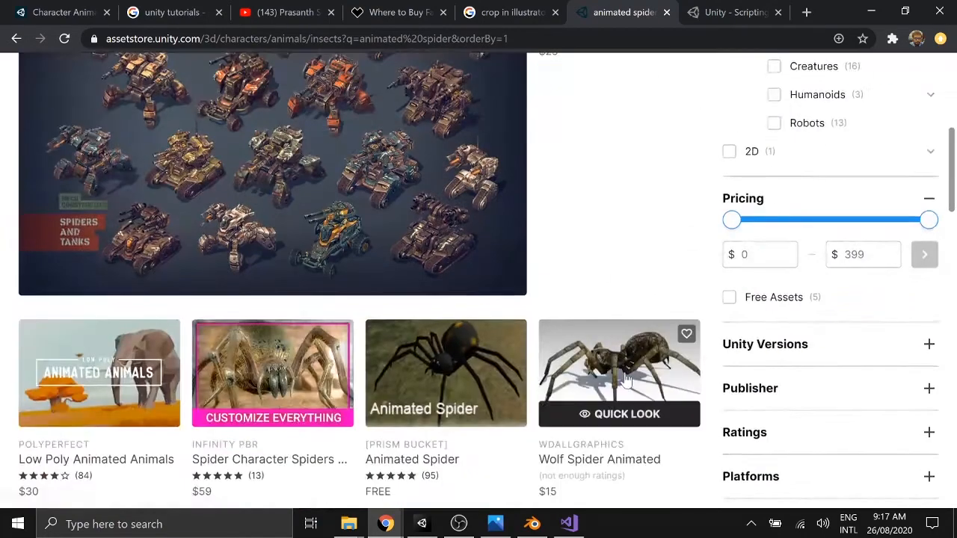
pyautogui.click(729, 149)
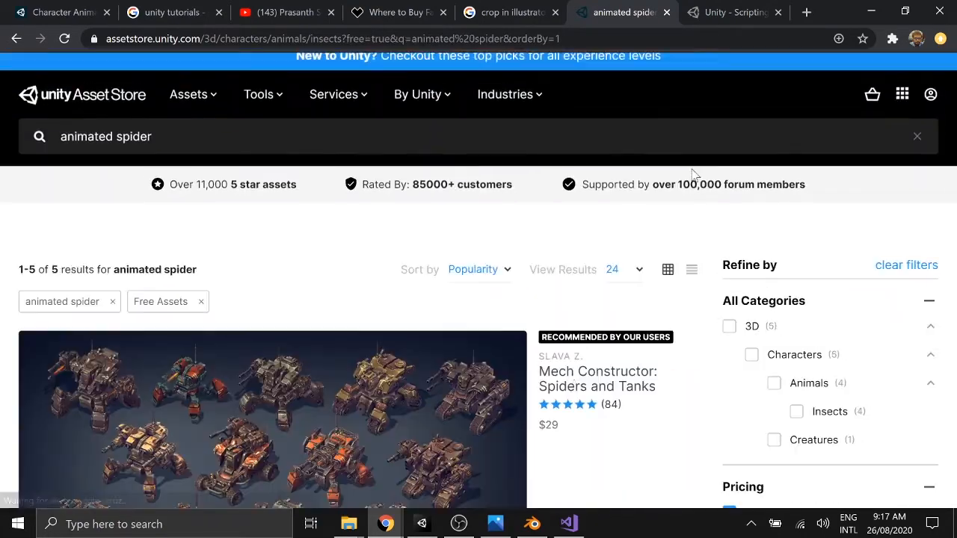
# - Open the free Animated Spider asset, sign in with the Unity ID and save the login in the browser
pyautogui.click(82, 299)
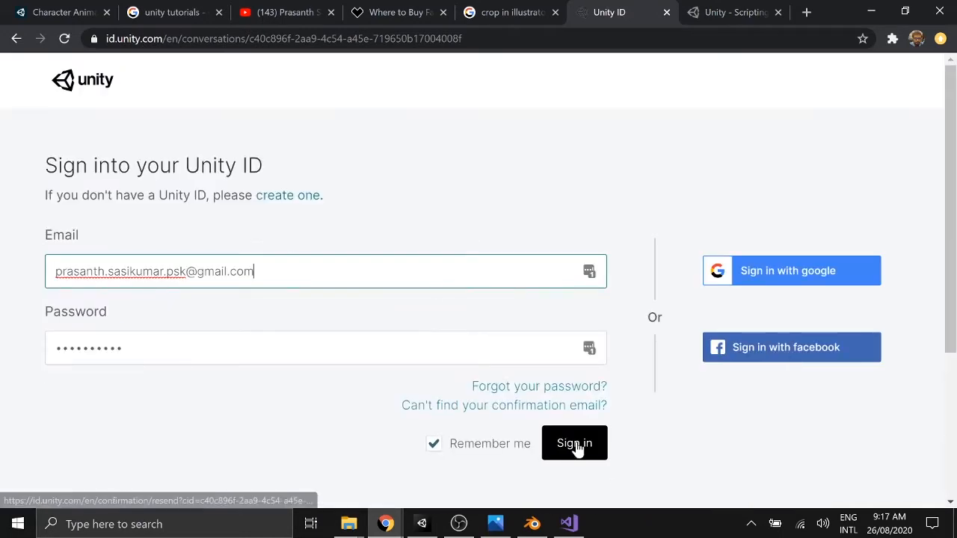
pyautogui.click(573, 443)
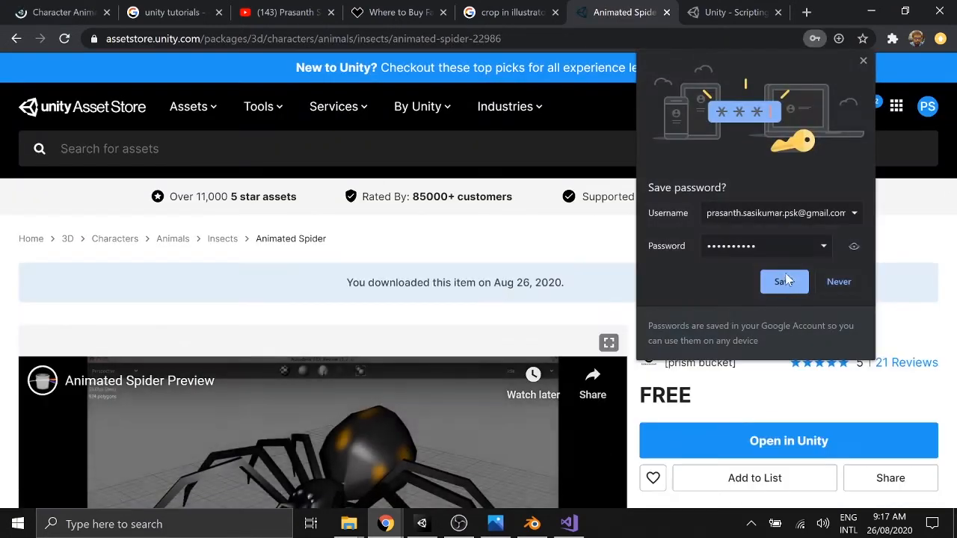
pyautogui.click(783, 280)
# - Open the Animated Spider asset in Unity and import all files of its package into the project
pyautogui.click(818, 457)
pyautogui.click(559, 164)
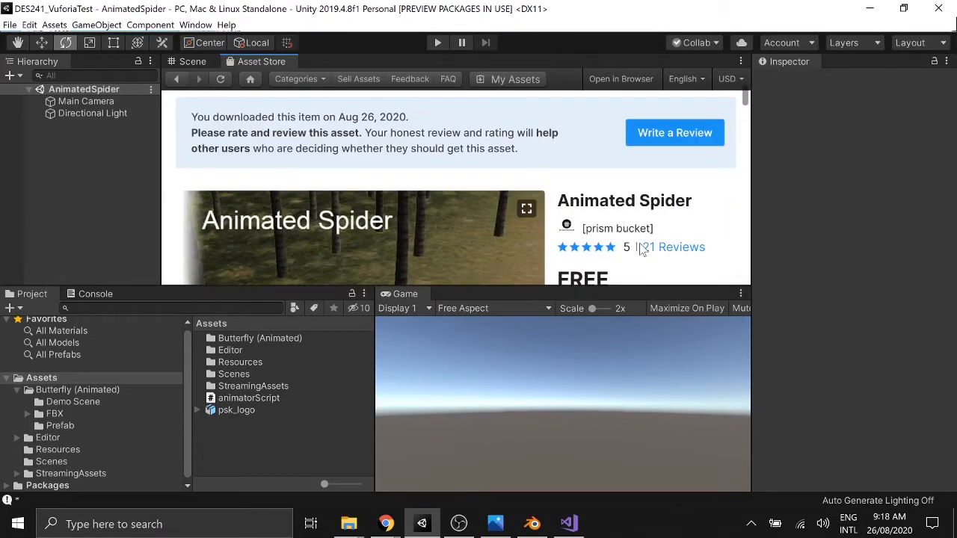
pyautogui.scroll(-2, 643, 248)
pyautogui.click(640, 250)
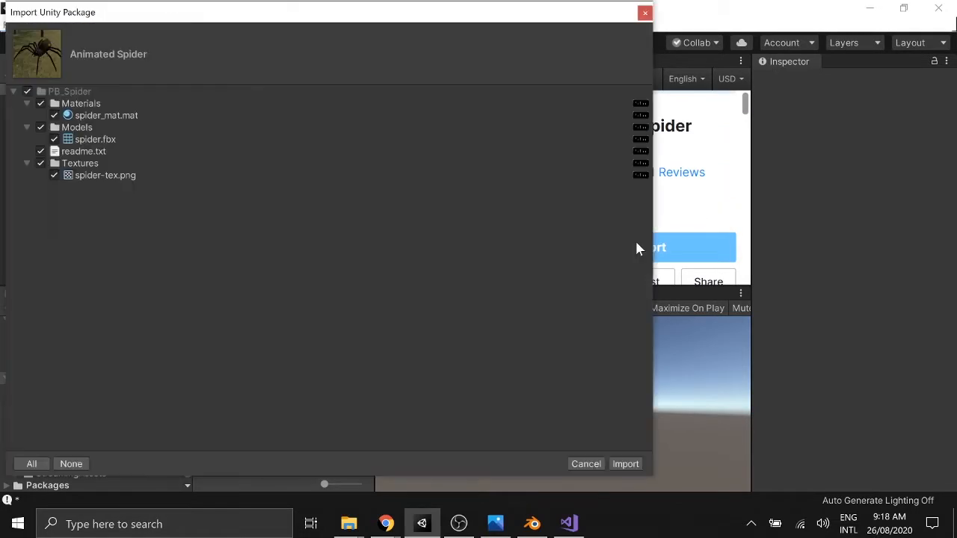
pyautogui.click(626, 463)
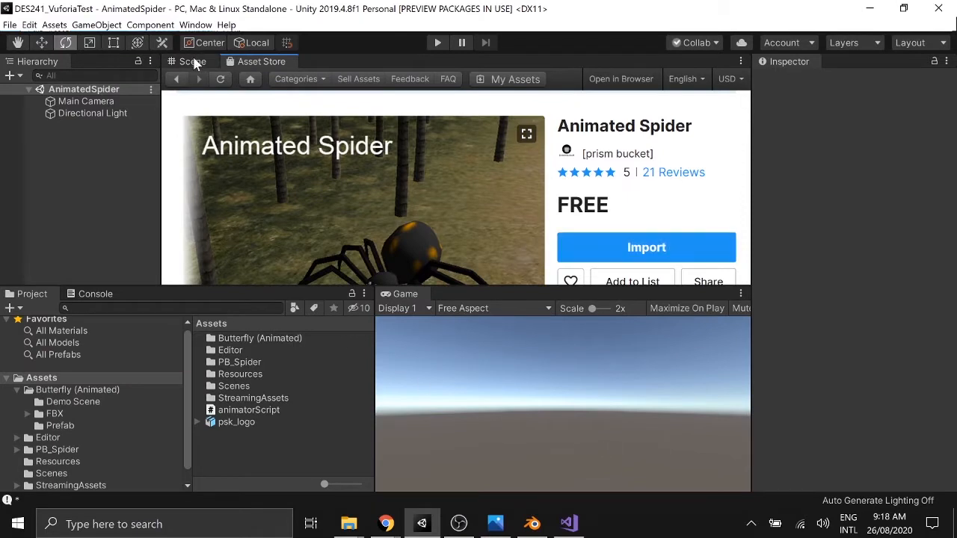
# - Close the Asset Store view and open the Models folder inside PB_Spider in the project assets
pyautogui.middleClick(253, 60)
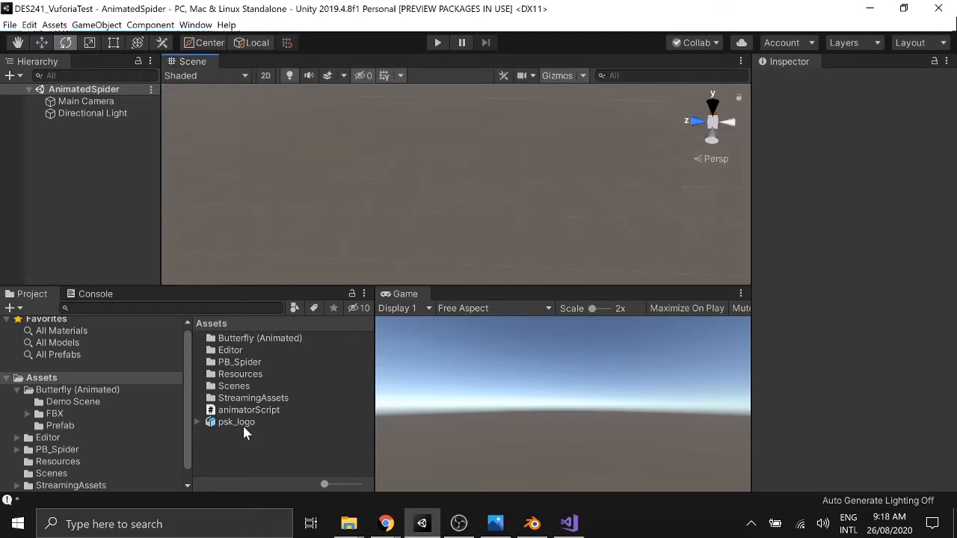
pyautogui.doubleClick(237, 362)
pyautogui.doubleClick(230, 351)
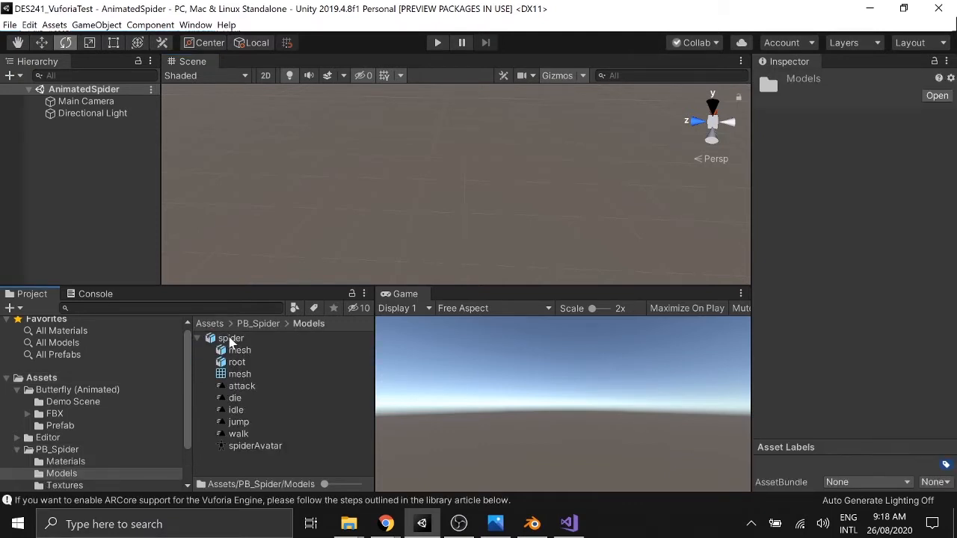
# - Examine the spider model's die, attack and walk clips and play the walk animation in an enlarged preview
pyautogui.click(235, 397)
pyautogui.click(236, 388)
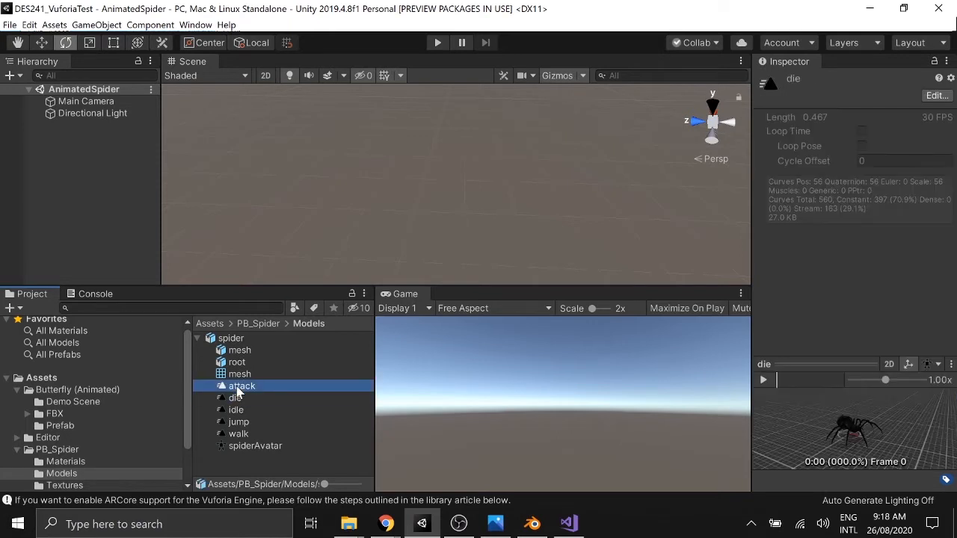
pyautogui.click(237, 435)
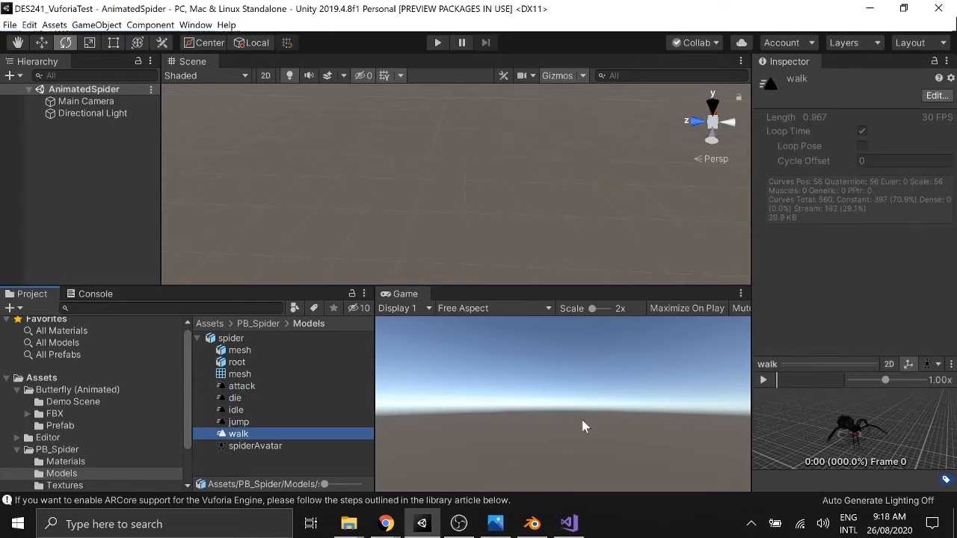
pyautogui.click(762, 381)
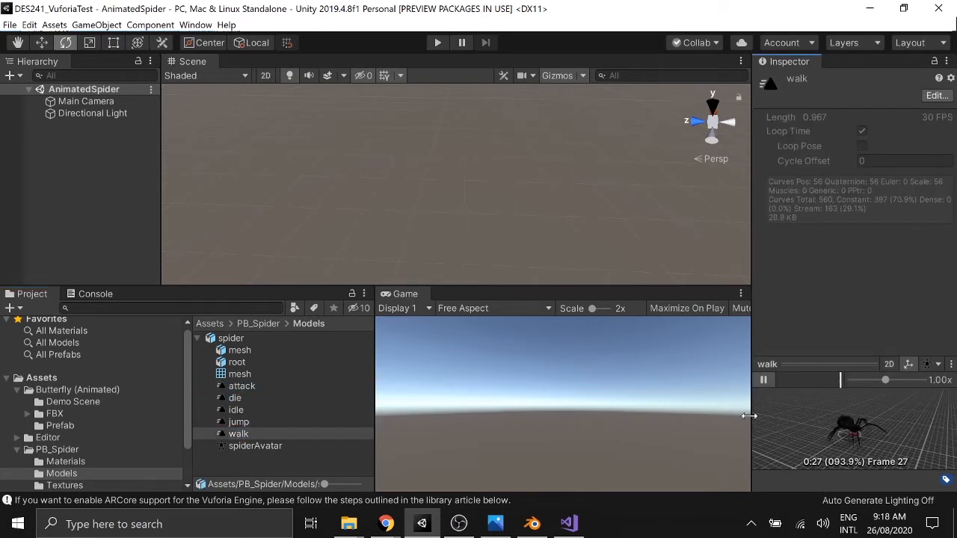
pyautogui.moveTo(749, 416); pyautogui.dragTo(358, 415)
pyautogui.moveTo(500, 357); pyautogui.dragTo(417, 358)
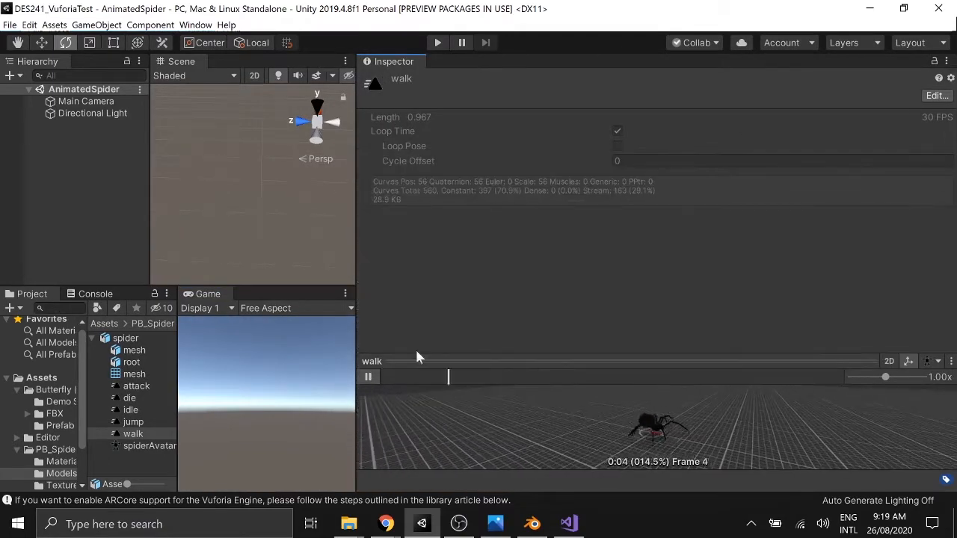
pyautogui.moveTo(356, 324); pyautogui.dragTo(751, 303)
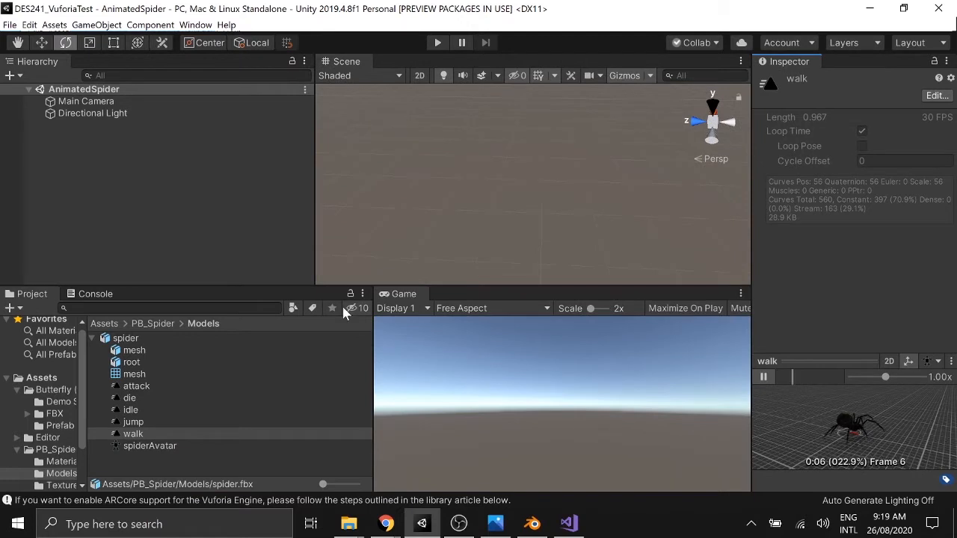
# - Add the spider model to the scene hierarchy and set its scale to 0.1 on X, Y and Z
pyautogui.moveTo(126, 339); pyautogui.dragTo(91, 157)
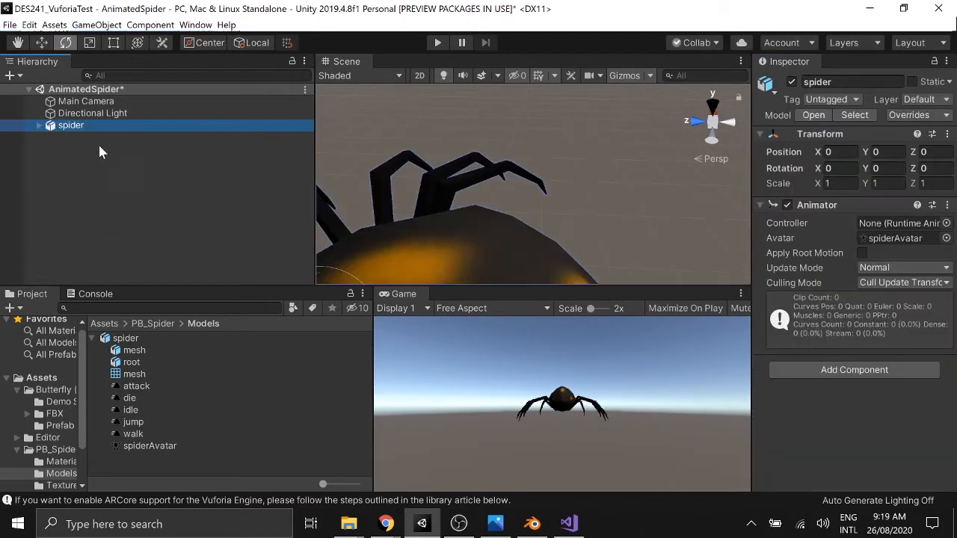
pyautogui.doubleClick(75, 126)
pyautogui.click(844, 183)
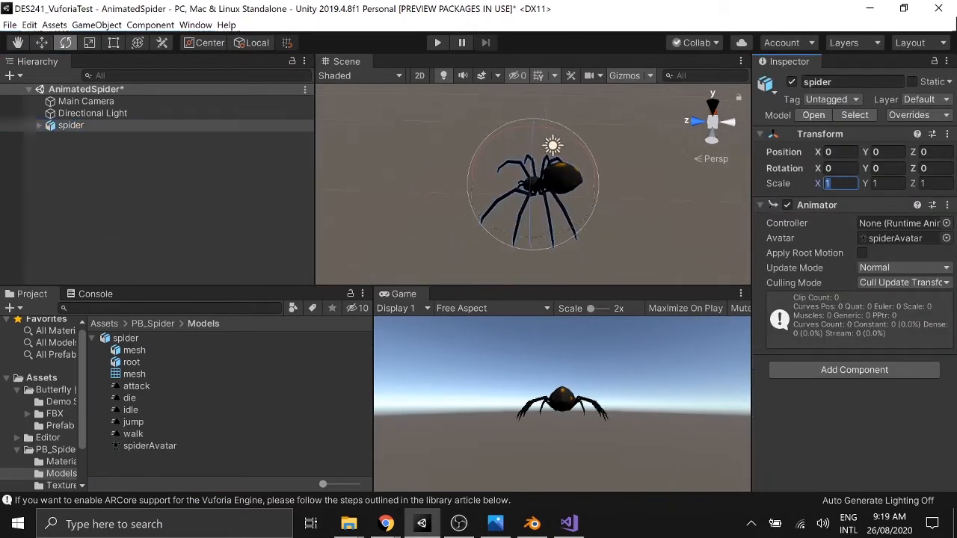
pyautogui.write('0.1')
pyautogui.press('Tab')
pyautogui.write('0.1')
pyautogui.press('Tab')
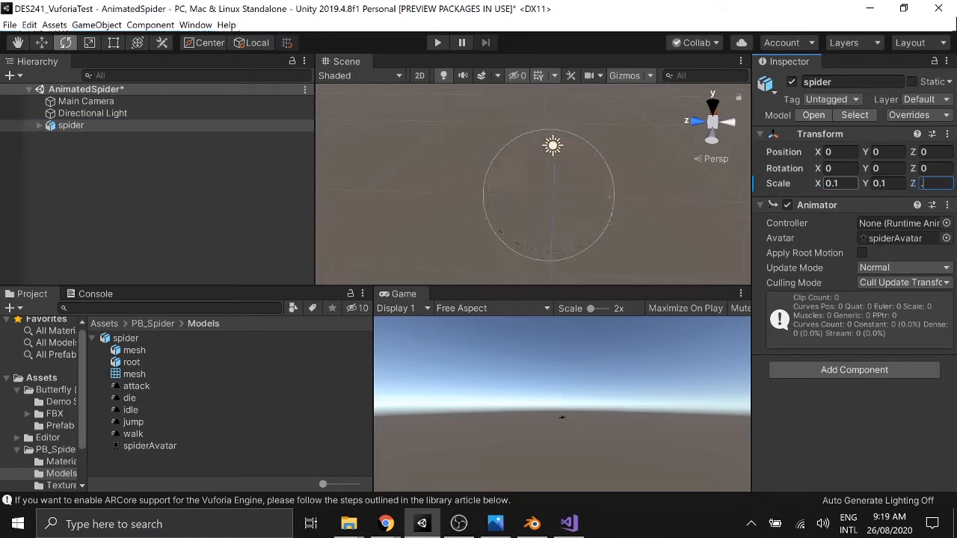
pyautogui.write('0.1')
pyautogui.click(71, 126)
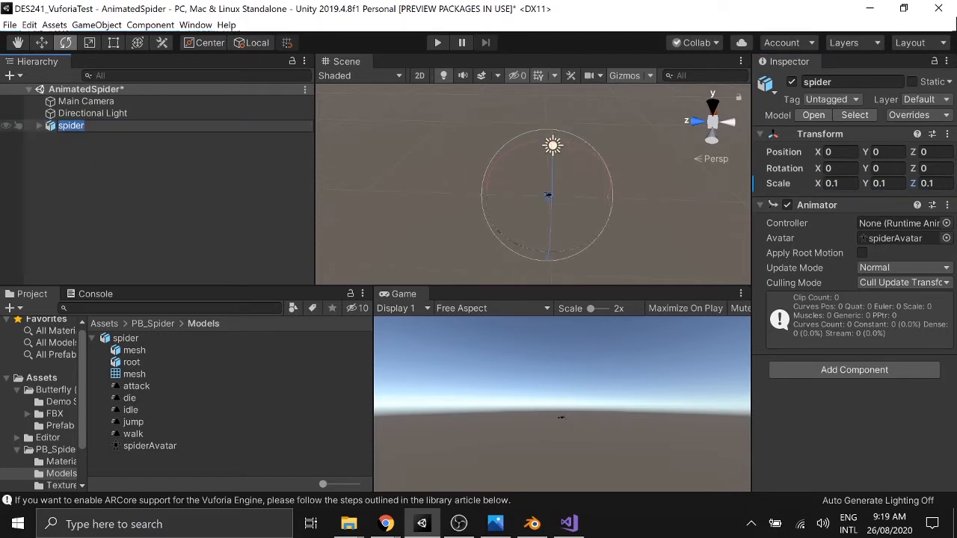
pyautogui.click(95, 134)
pyautogui.click(90, 125)
pyautogui.click(89, 125)
pyautogui.doubleClick(48, 127)
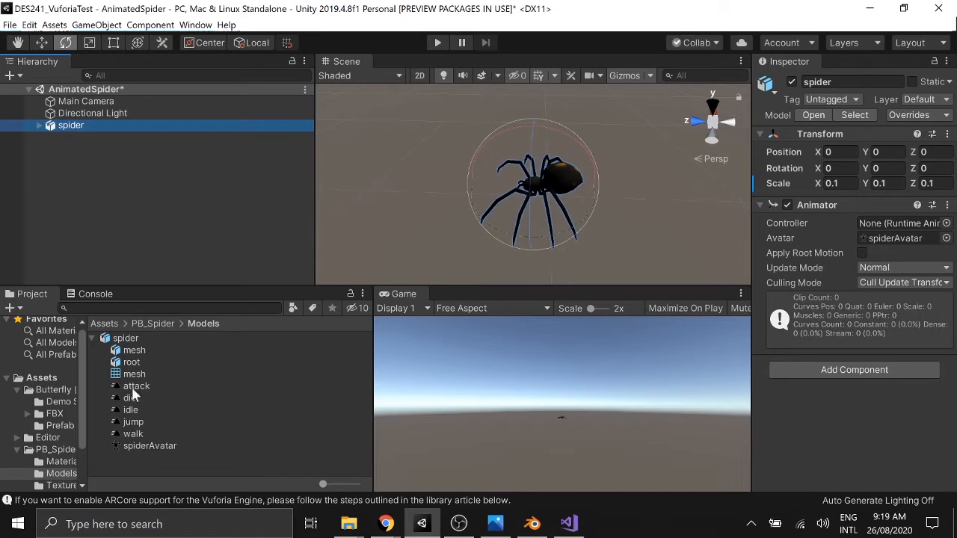
# - Create an Animator Controller named SpiderAnimations in the PB_Spider folder
pyautogui.click(947, 223)
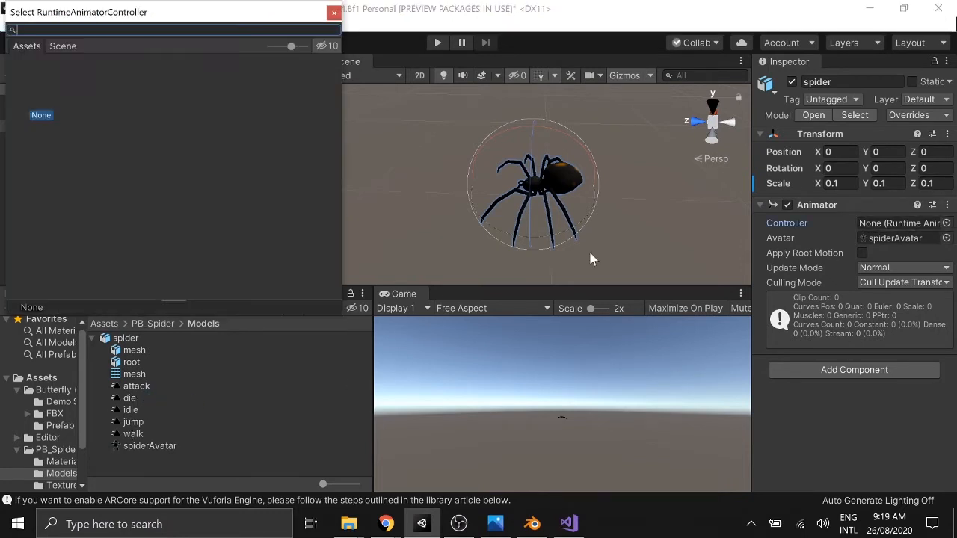
pyautogui.click(334, 12)
pyautogui.click(152, 324)
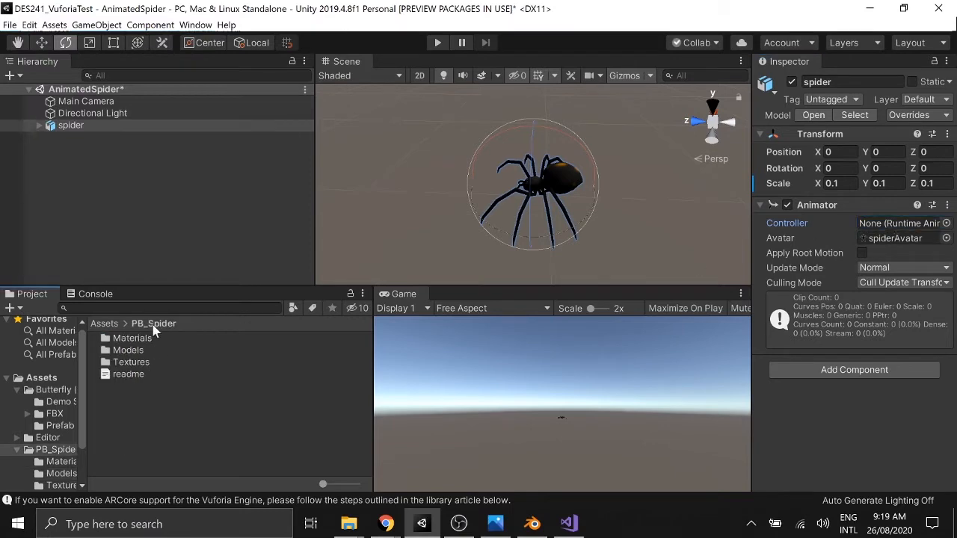
pyautogui.rightClick(159, 389)
pyautogui.moveTo(224, 89)
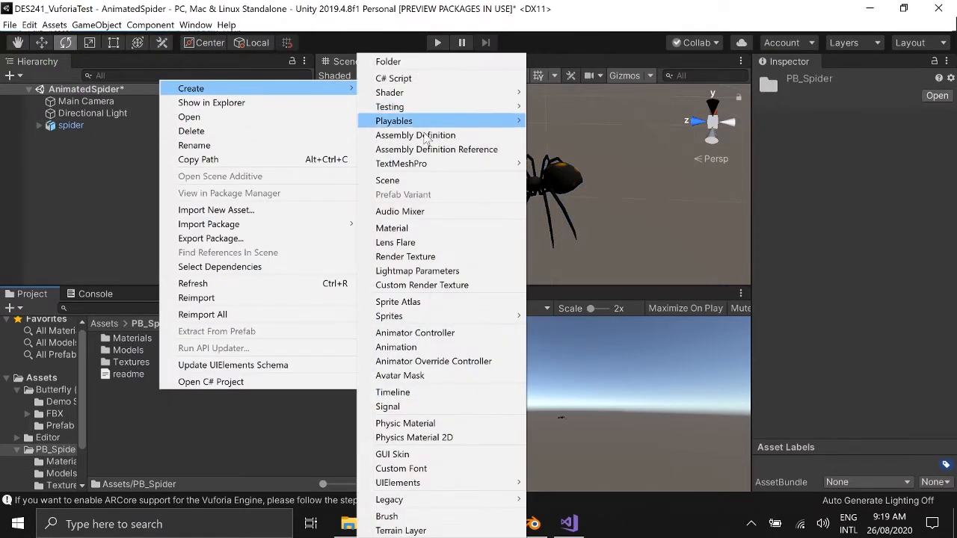
pyautogui.click(427, 331)
pyautogui.write('Sp')
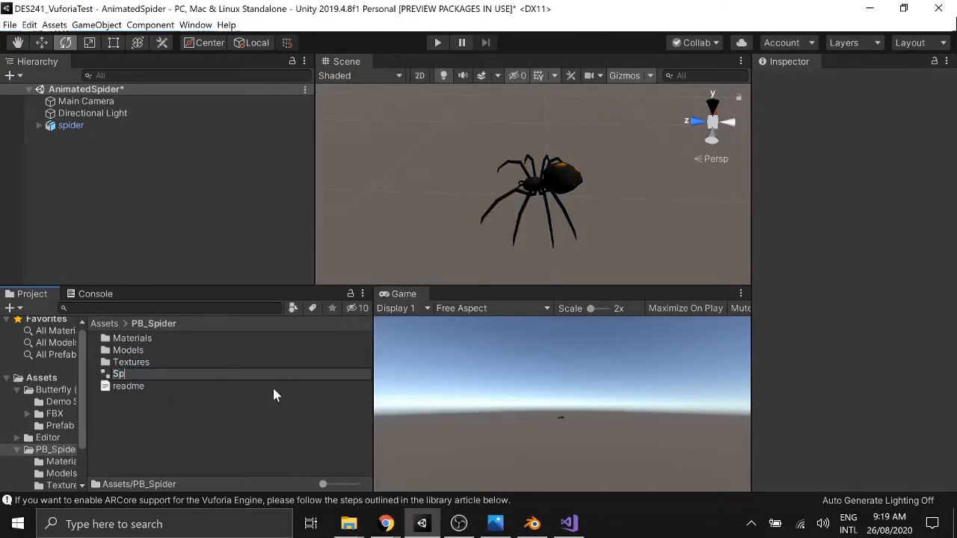
pyautogui.write('iderAnimations')
pyautogui.press('Return')
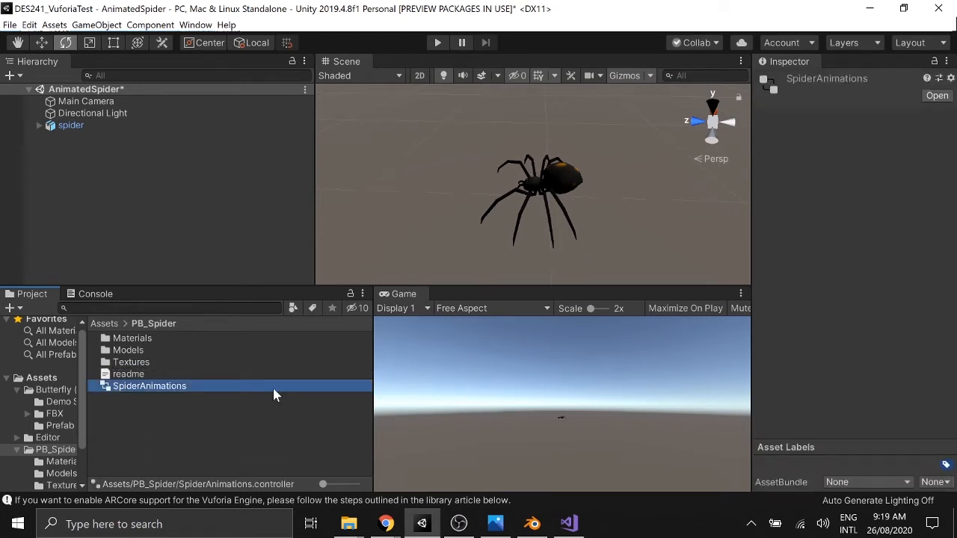
# - Open the SpiderAnimations controller for editing and add an empty state to its Base Layer, placed beside the Entry node
pyautogui.doubleClick(159, 389)
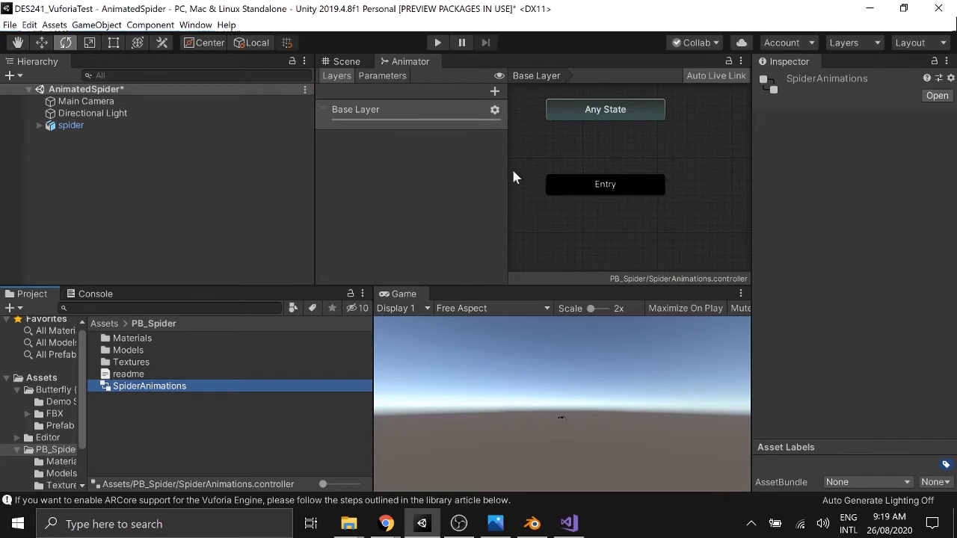
pyautogui.moveTo(312, 182); pyautogui.dragTo(137, 200)
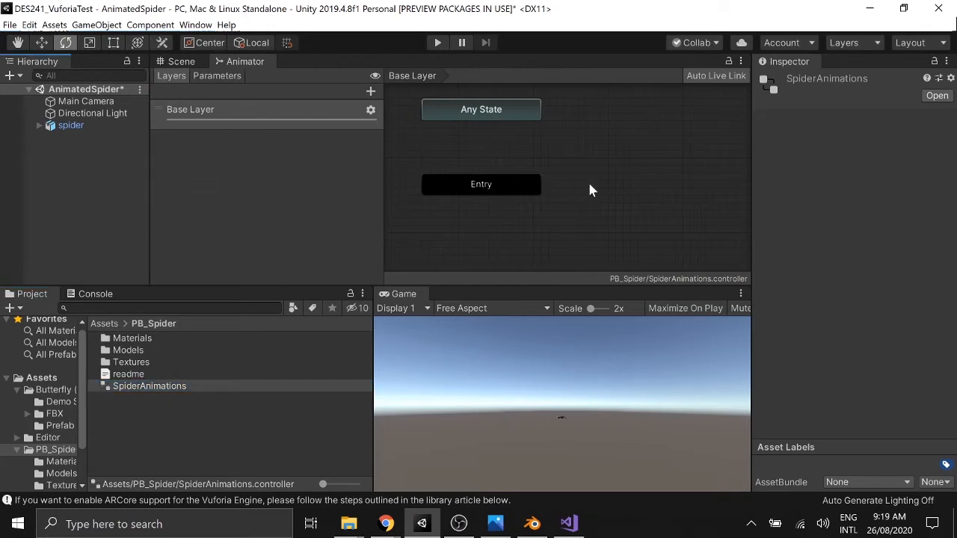
pyautogui.rightClick(607, 185)
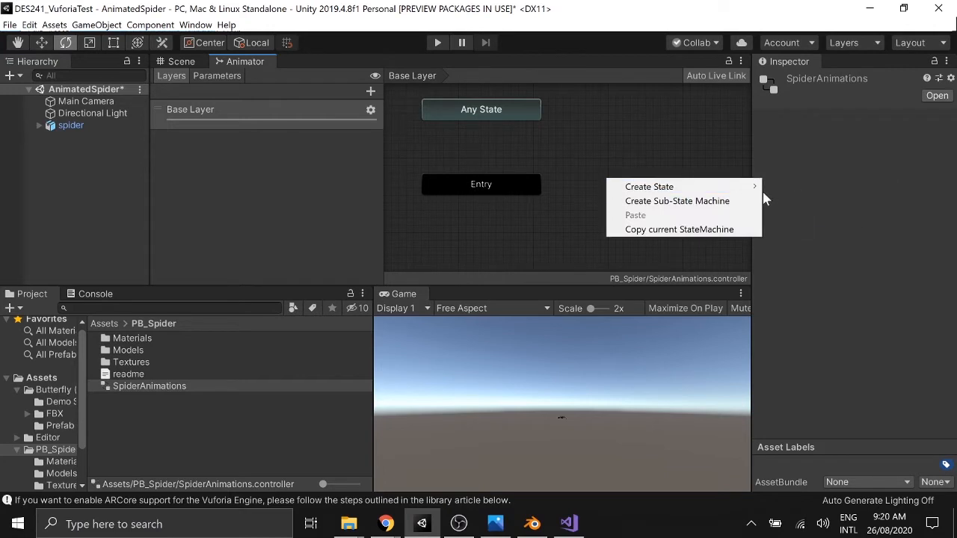
pyautogui.moveTo(751, 189)
pyautogui.click(788, 188)
pyautogui.moveTo(671, 180); pyautogui.dragTo(632, 152)
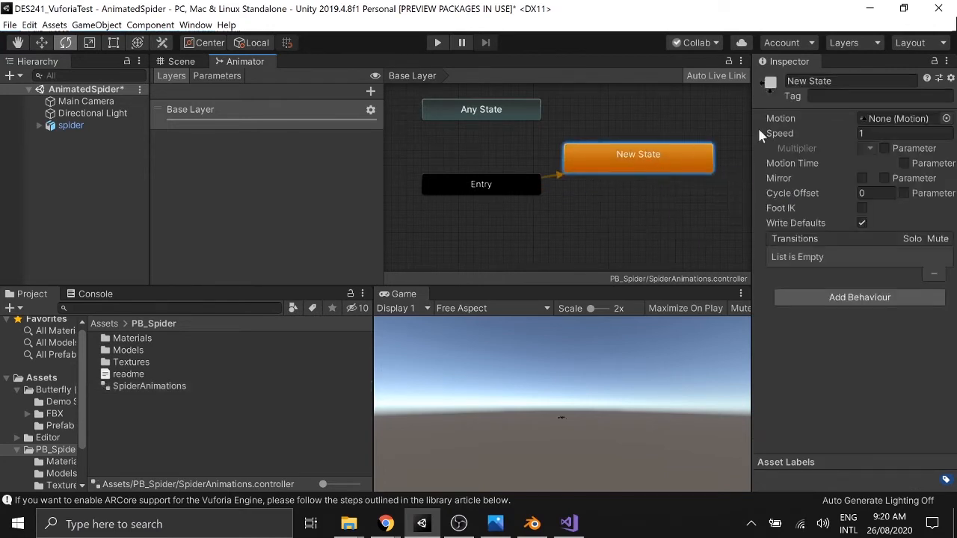
# - Try to name the new state Walk, assign the walk clip as its motion and save the scene
pyautogui.click(844, 82)
pyautogui.write('Walk')
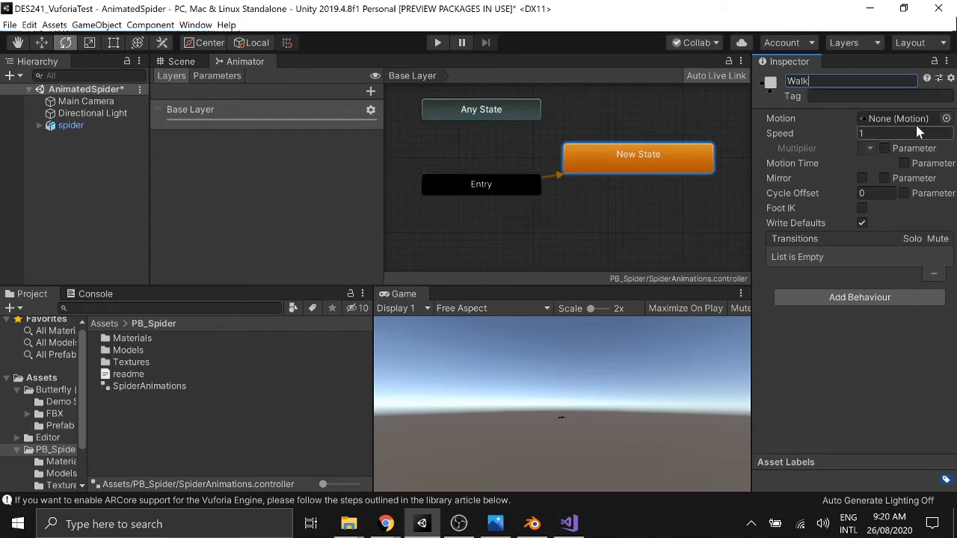
pyautogui.click(946, 118)
pyautogui.click(41, 143)
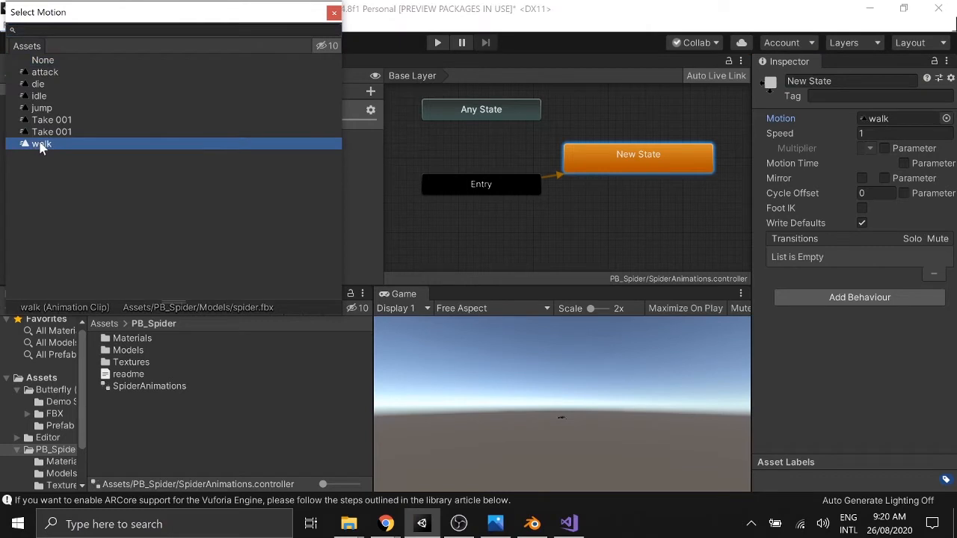
pyautogui.doubleClick(41, 143)
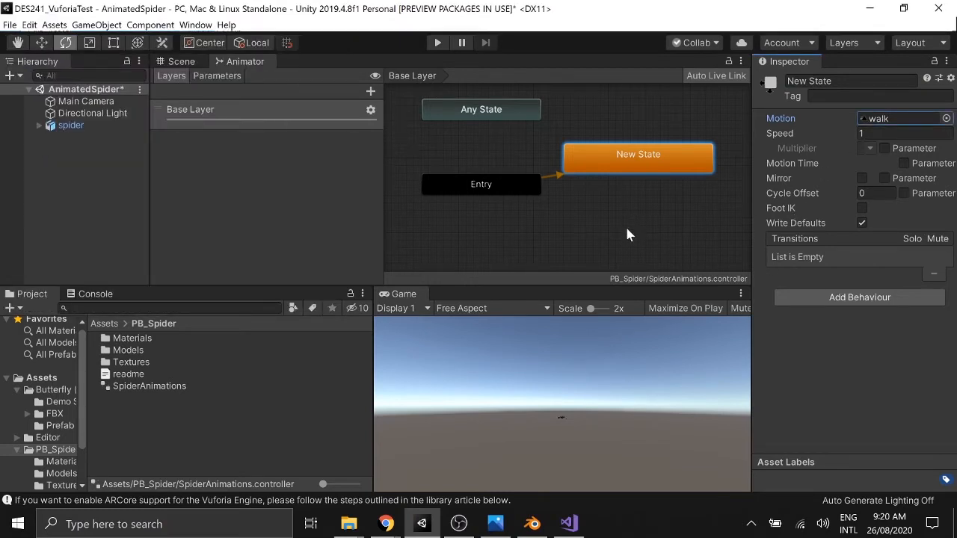
pyautogui.hotkey('ctrl', 's')
# - Run the scene in Play mode, check the spider in the Scene view and stop playback
pyautogui.click(439, 44)
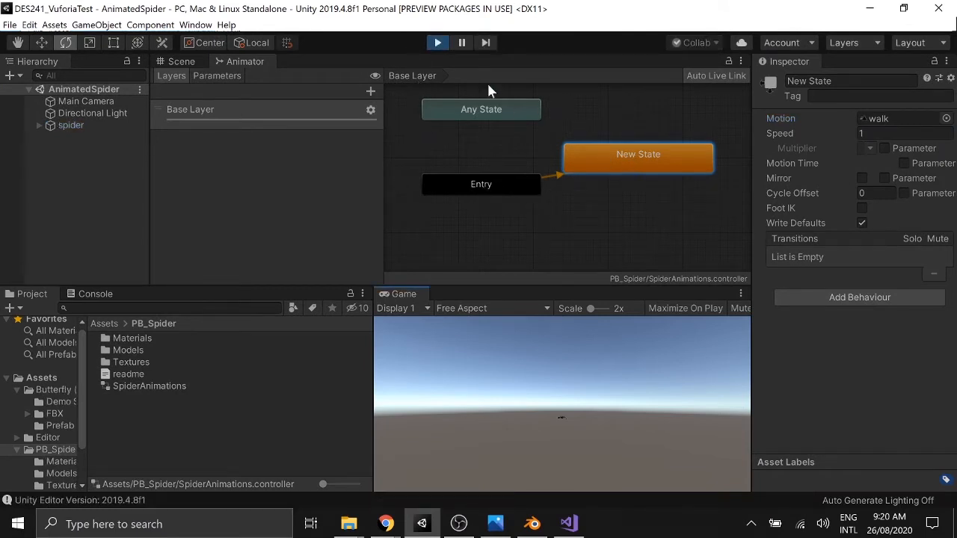
pyautogui.click(181, 63)
pyautogui.click(438, 42)
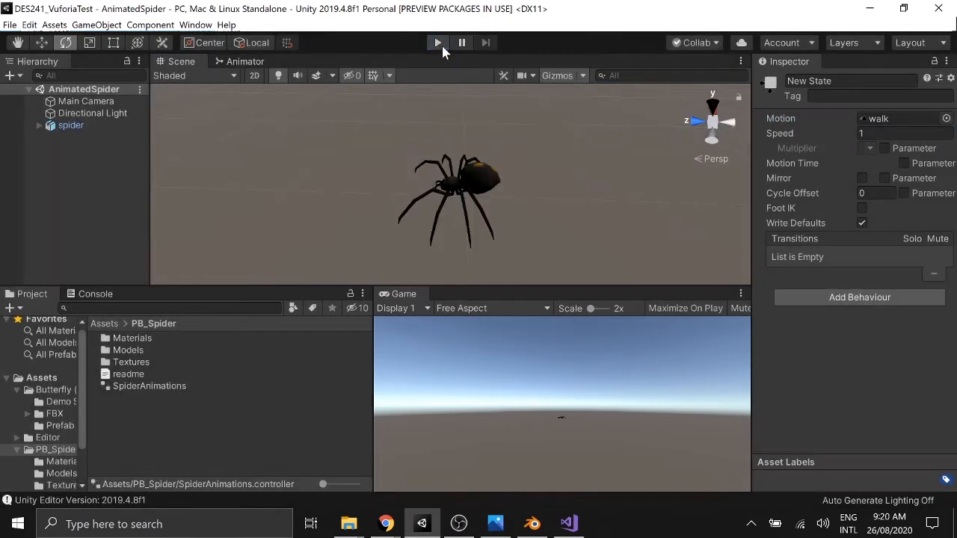
# - Assign the SpiderAnimations controller to the spider's Animator component, save the scene and test it in Play mode
pyautogui.click(71, 126)
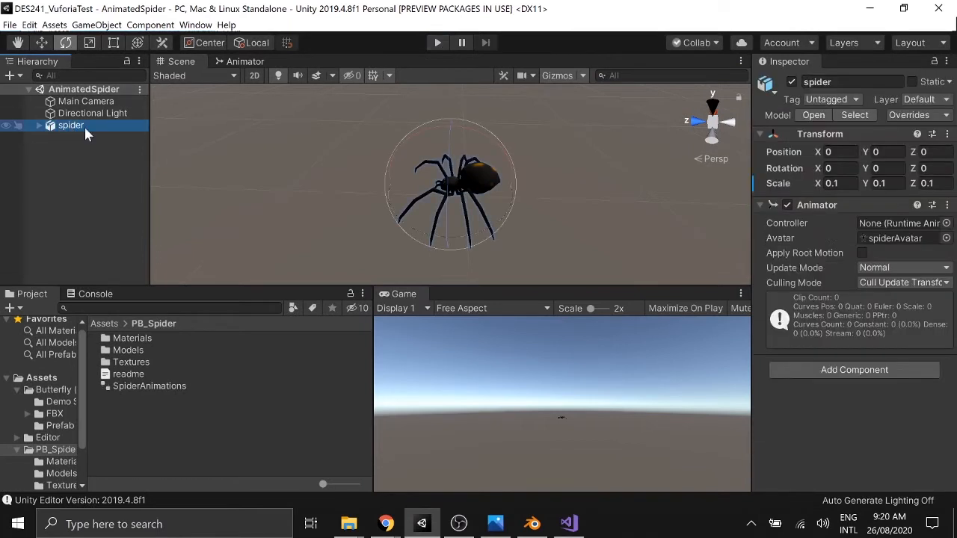
pyautogui.click(946, 223)
pyautogui.doubleClick(59, 73)
pyautogui.hotkey('ctrl', 's')
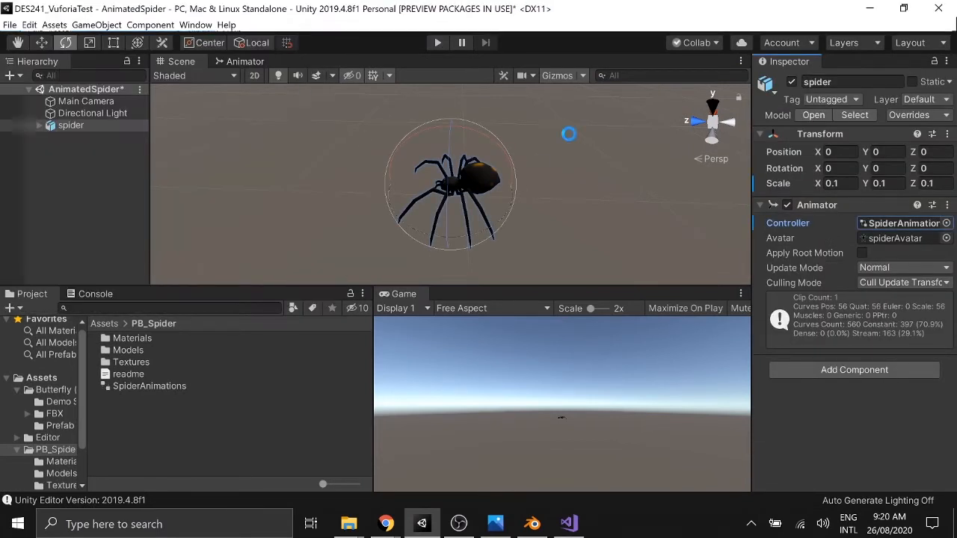
pyautogui.click(438, 43)
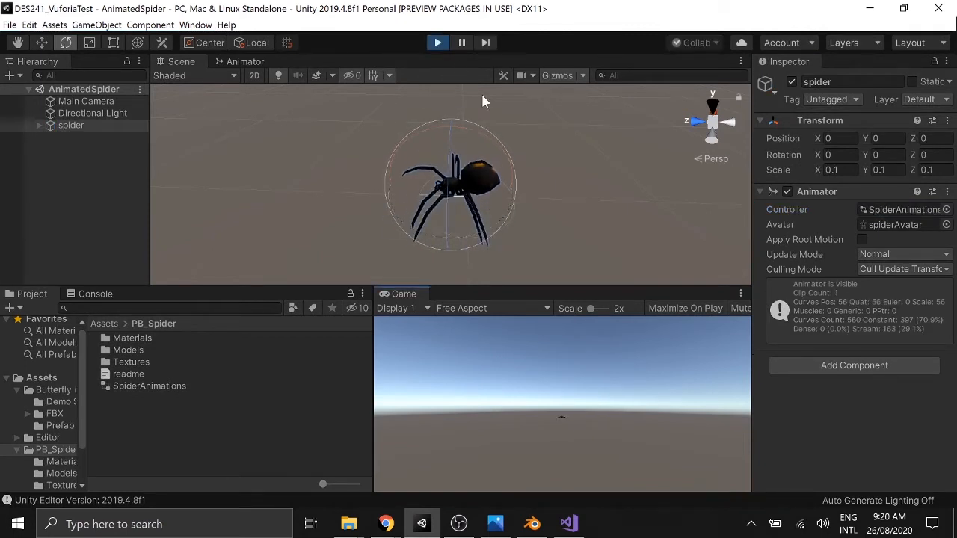
pyautogui.click(438, 43)
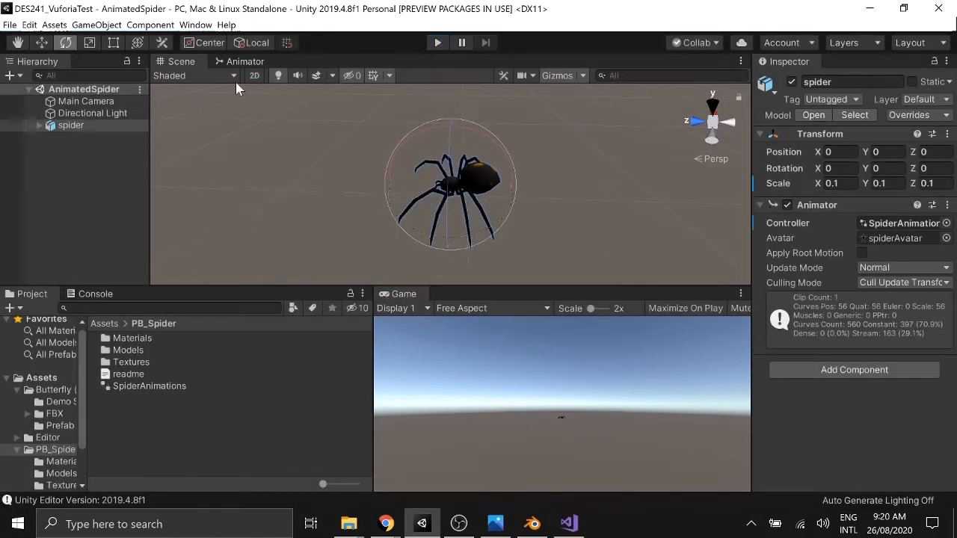
# - Reopen the SpiderAnimations controller and set its default state's motion to the idle clip
pyautogui.click(914, 223)
pyautogui.click(118, 376)
pyautogui.click(122, 387)
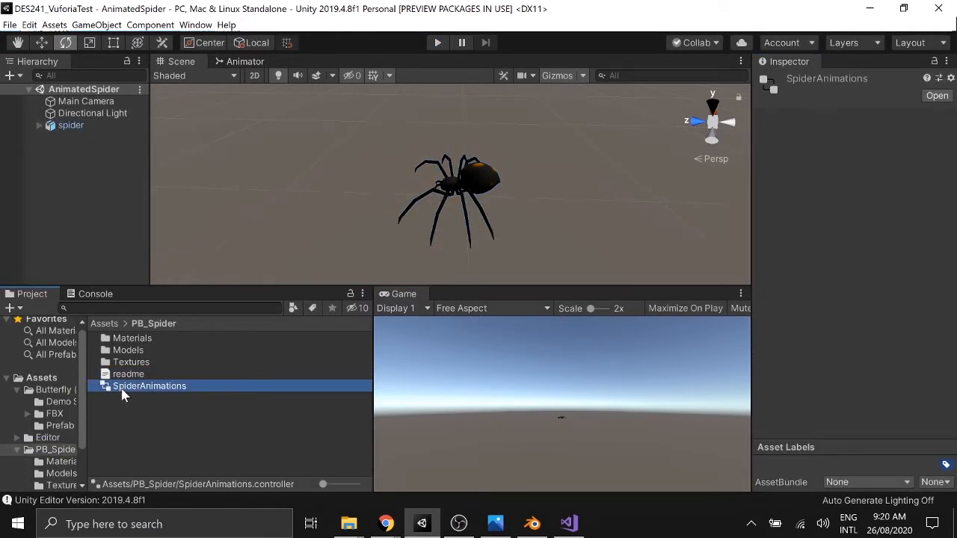
pyautogui.doubleClick(193, 387)
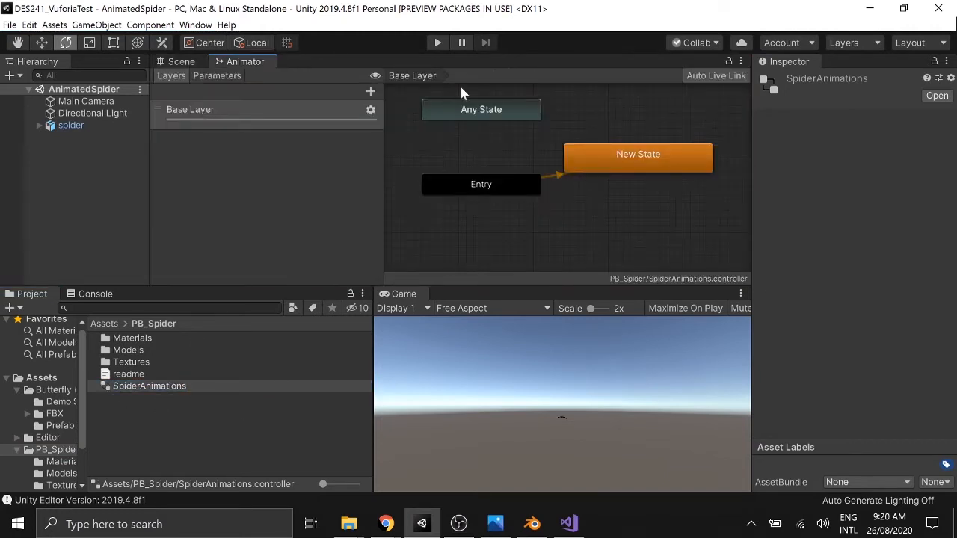
pyautogui.click(627, 154)
pyautogui.click(851, 79)
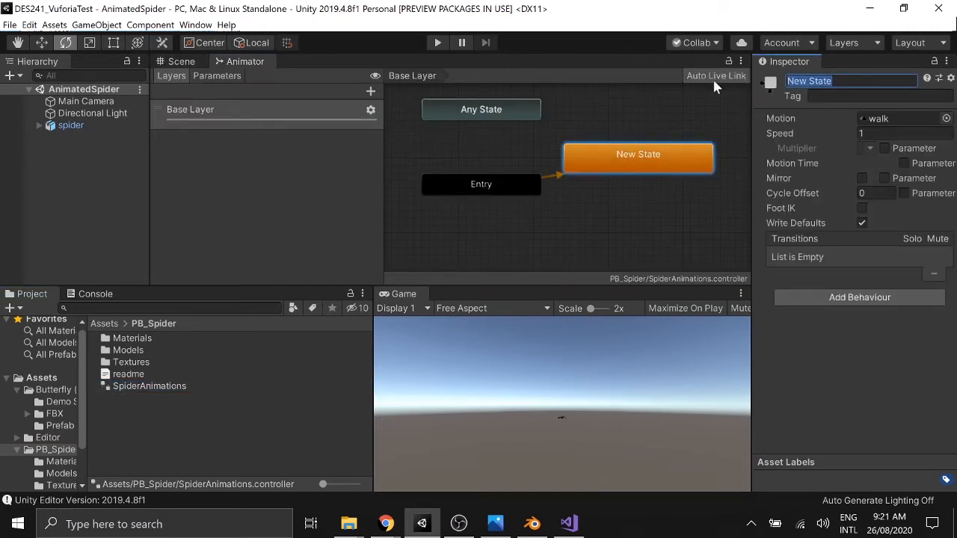
pyautogui.write('Idle')
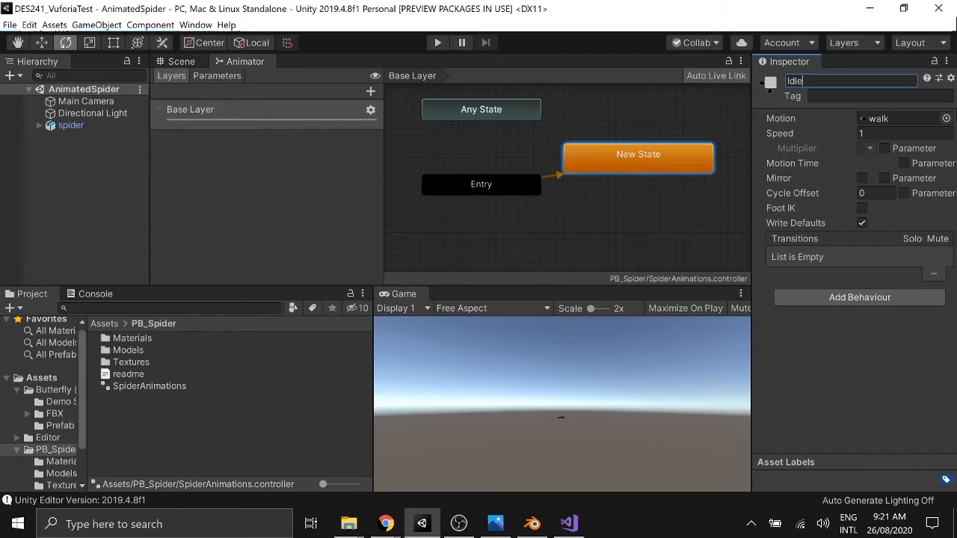
pyautogui.click(946, 118)
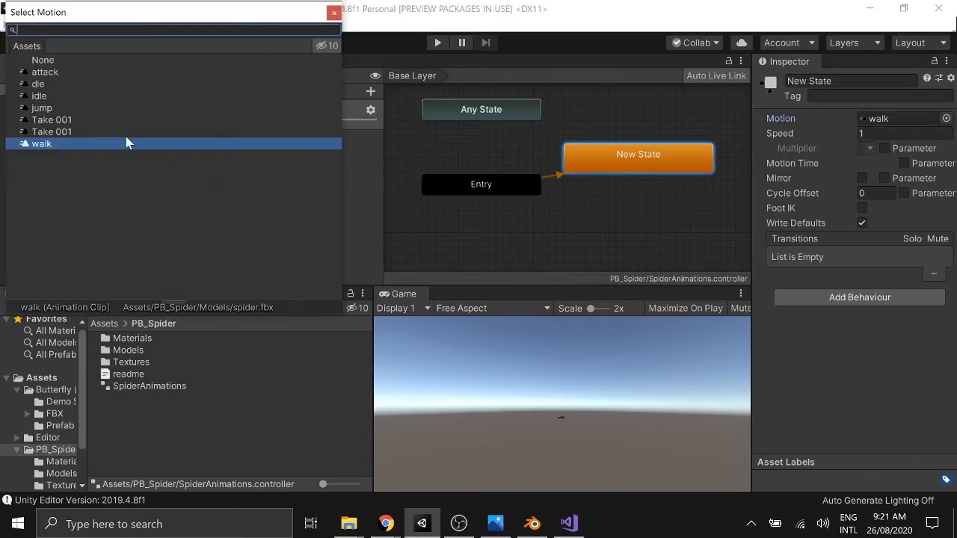
pyautogui.doubleClick(42, 97)
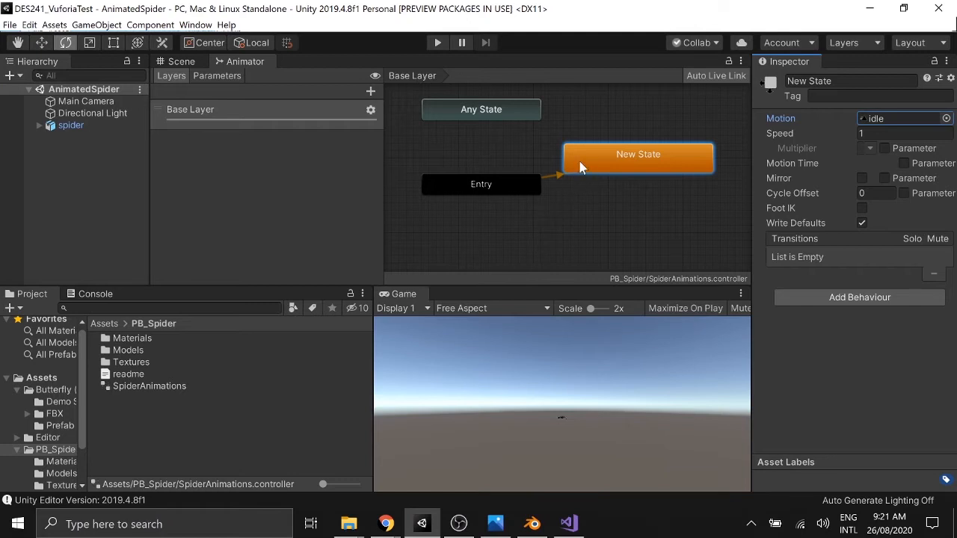
# - Rename the controller's default state as Idle
pyautogui.click(857, 81)
pyautogui.hotkey('ctrl', 'a')
pyautogui.press('BackSpace')
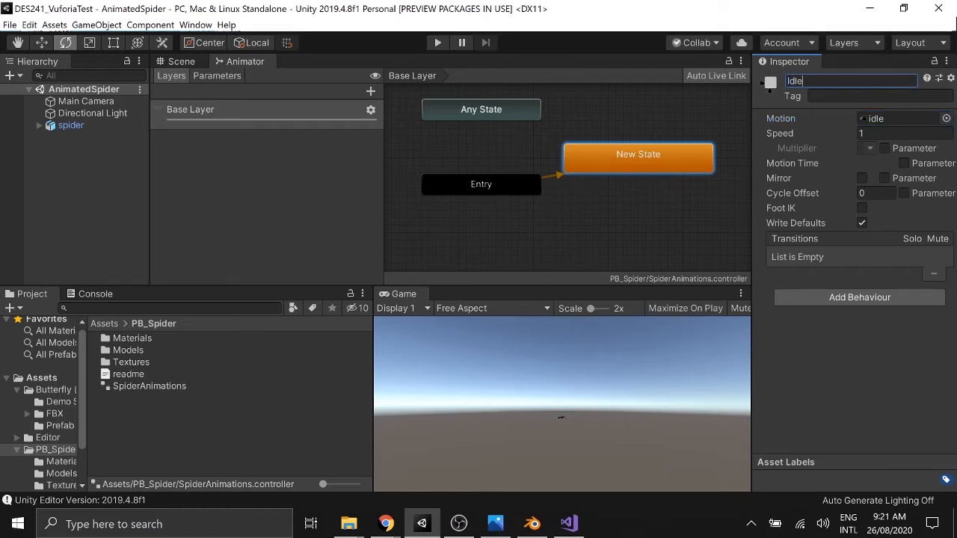
pyautogui.press('Return')
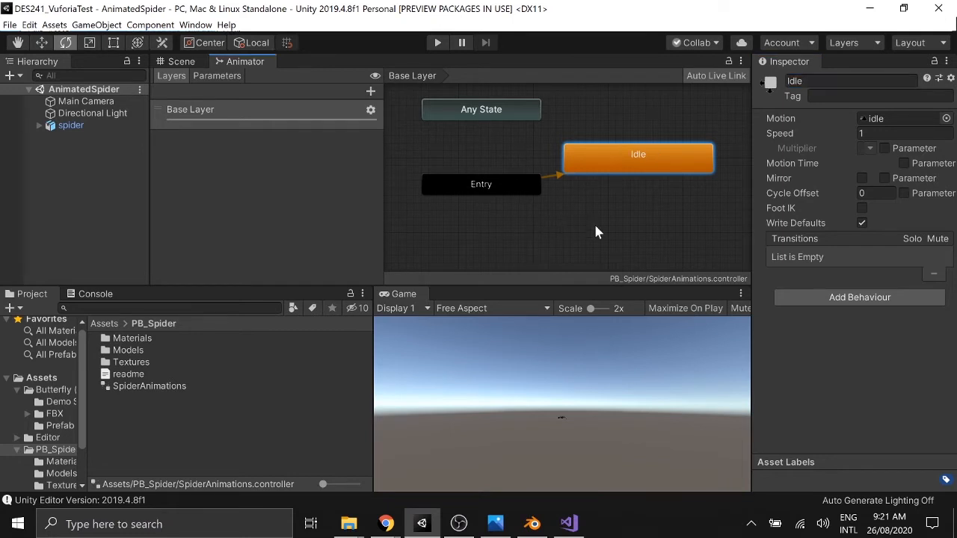
pyautogui.rightClick(596, 229)
pyautogui.click(770, 234)
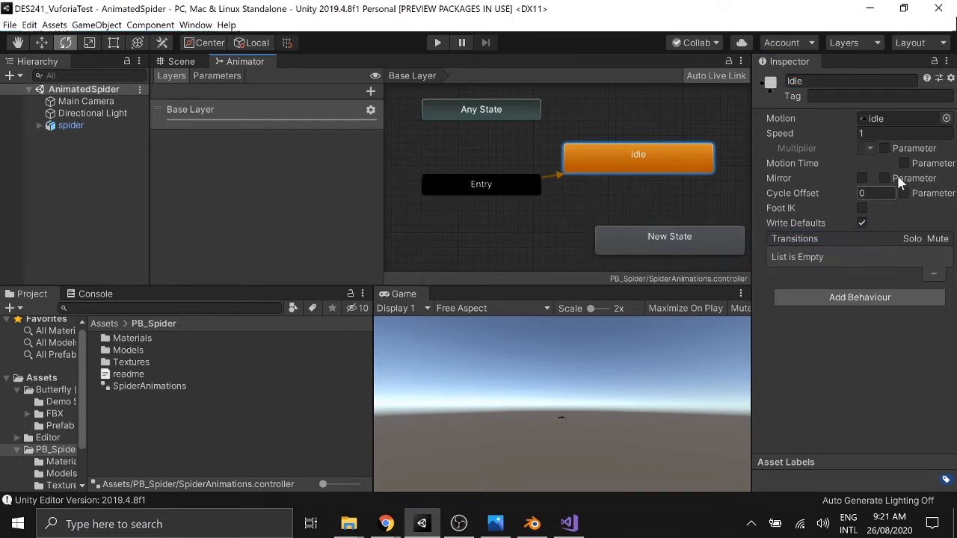
pyautogui.click(852, 81)
pyautogui.write('Wa')
pyautogui.hotkey('ctrl', 'z')
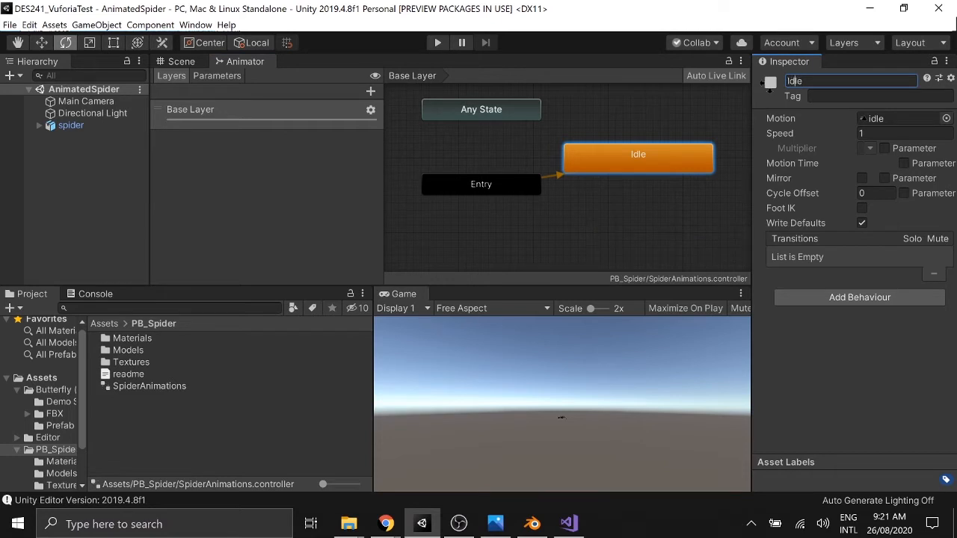
pyautogui.click(659, 214)
pyautogui.click(652, 158)
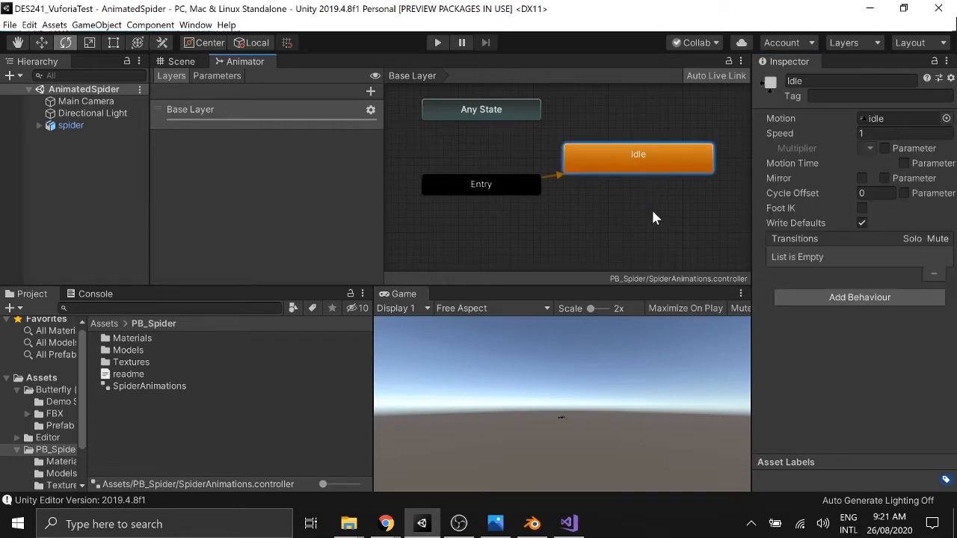
# - Add an empty state with the walk clip as its motion and place it beneath the Idle state
pyautogui.rightClick(653, 212)
pyautogui.moveTo(699, 221)
pyautogui.click(886, 220)
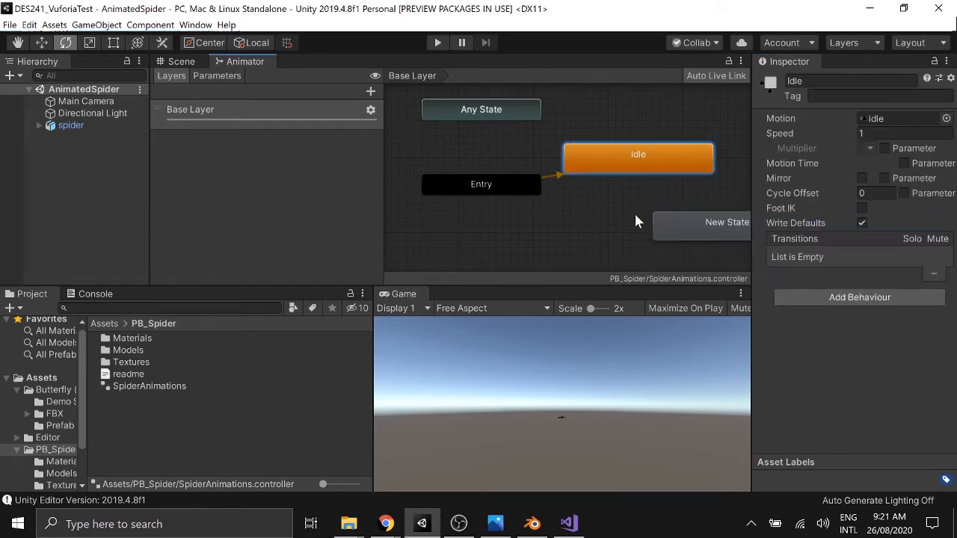
pyautogui.click(809, 81)
pyautogui.write('Walk')
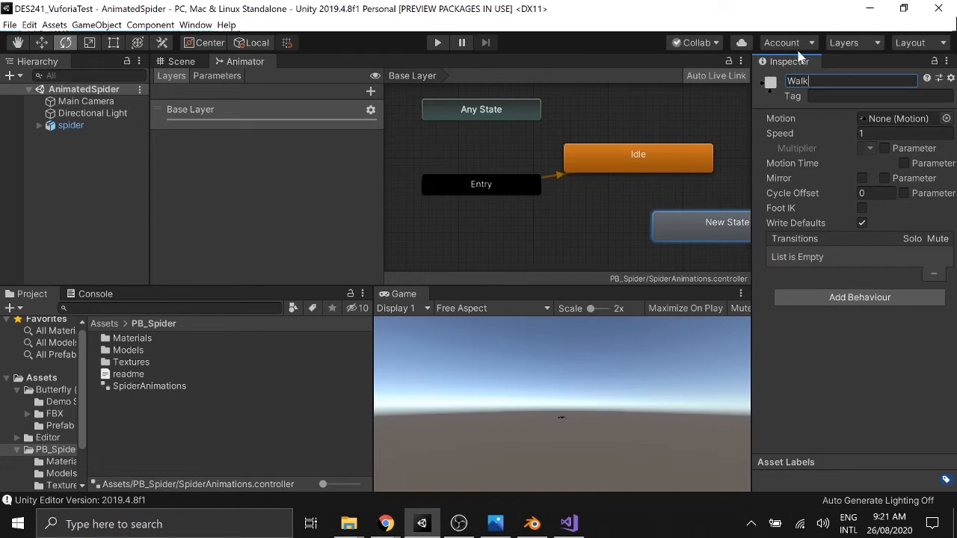
pyautogui.click(946, 118)
pyautogui.doubleClick(40, 145)
pyautogui.moveTo(685, 220); pyautogui.dragTo(603, 198)
# - Rename the state beneath Idle as Walk
pyautogui.click(834, 81)
pyautogui.write('Wal')
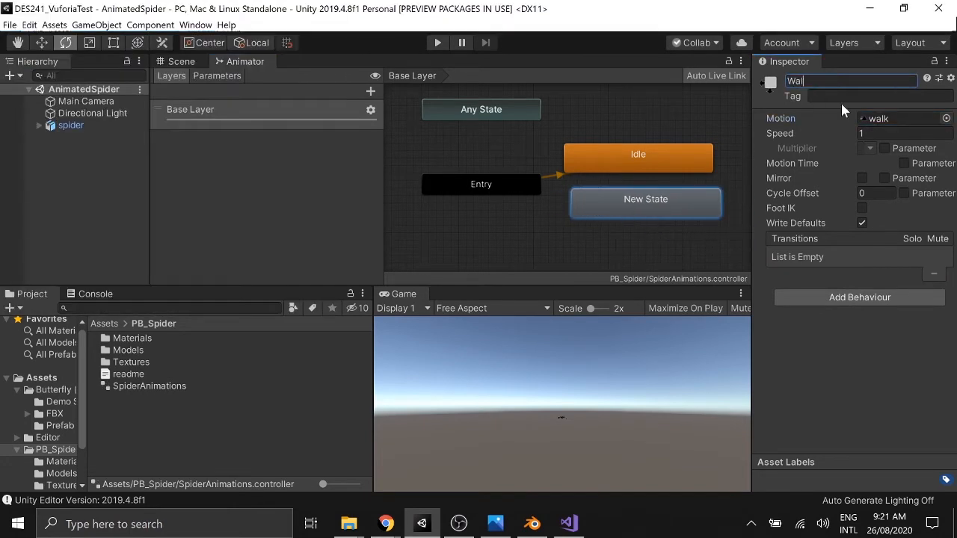
pyautogui.write('k')
pyautogui.press('Return')
# - Add another empty state to the Base Layer below the Walk state
pyautogui.rightClick(539, 237)
pyautogui.moveTo(583, 249)
pyautogui.click(719, 248)
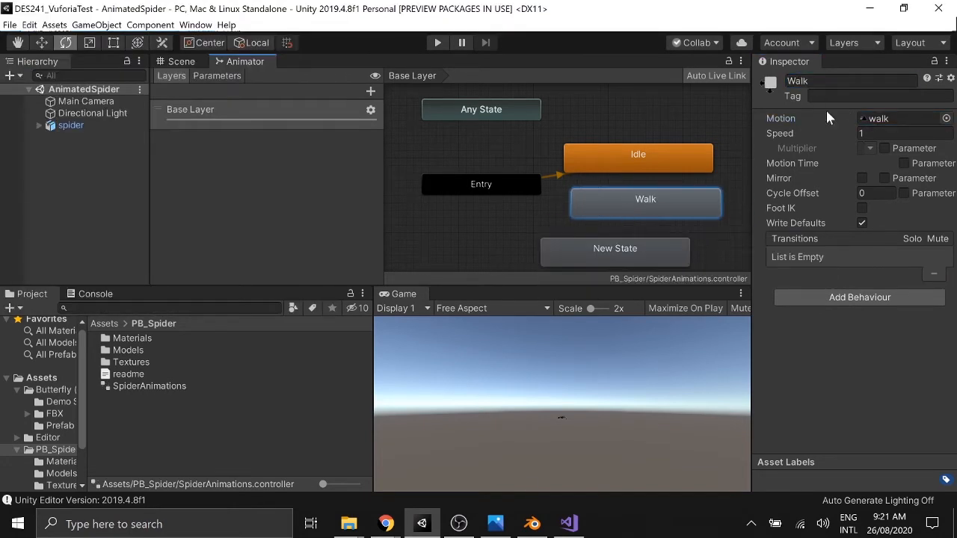
# - Assign the jump clip as the Walk state's motion
pyautogui.click(833, 80)
pyautogui.write('Jump')
pyautogui.click(946, 118)
pyautogui.doubleClick(51, 111)
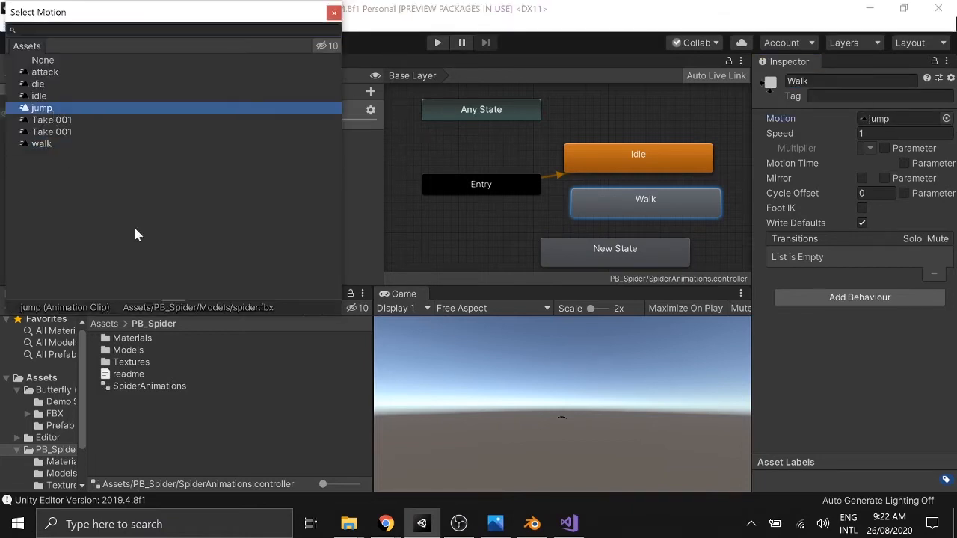
# - Arrange the Idle, Walk and unnamed states in an evenly spaced vertical column
pyautogui.moveTo(646, 160); pyautogui.dragTo(653, 122)
pyautogui.moveTo(648, 199); pyautogui.dragTo(655, 185)
pyautogui.moveTo(616, 253); pyautogui.dragTo(654, 249)
# - Create transitions from Idle to Walk and from Walk to the unnamed state below it
pyautogui.rightClick(640, 117)
pyautogui.click(671, 126)
pyautogui.click(655, 187)
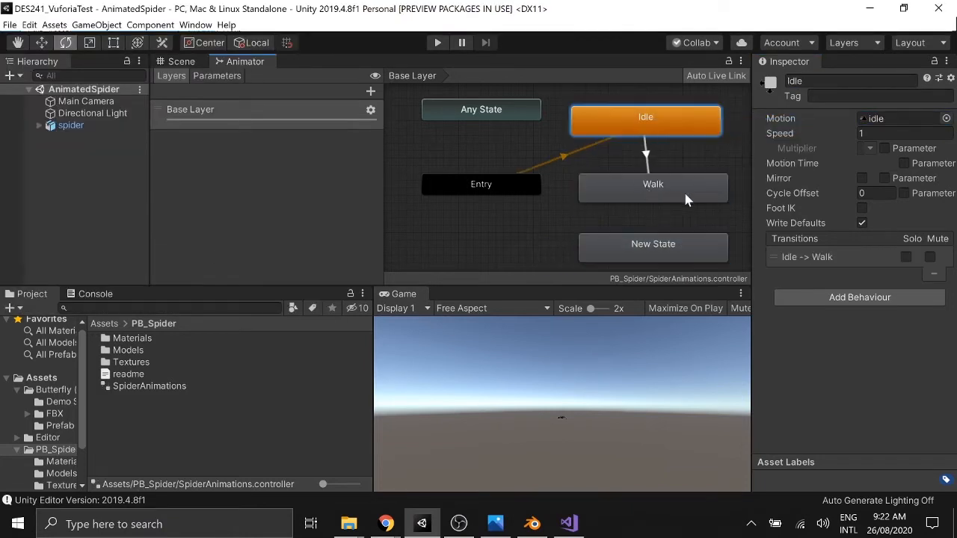
pyautogui.rightClick(686, 192)
pyautogui.click(719, 201)
pyautogui.click(650, 256)
pyautogui.click(647, 123)
pyautogui.click(703, 191)
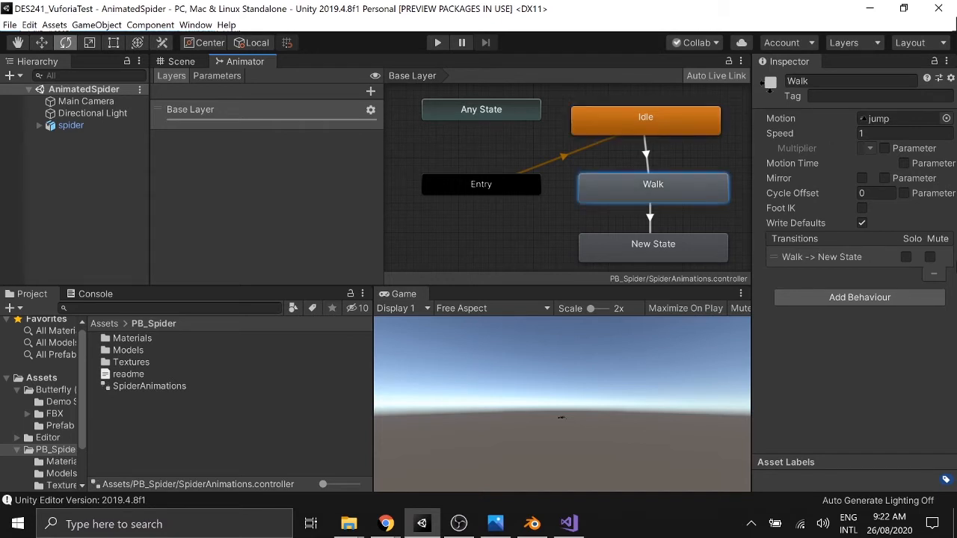
# - Set the unnamed state's motion to the jump clip and rename the state as Jump
pyautogui.click(681, 247)
pyautogui.click(946, 118)
pyautogui.doubleClick(41, 107)
pyautogui.click(823, 81)
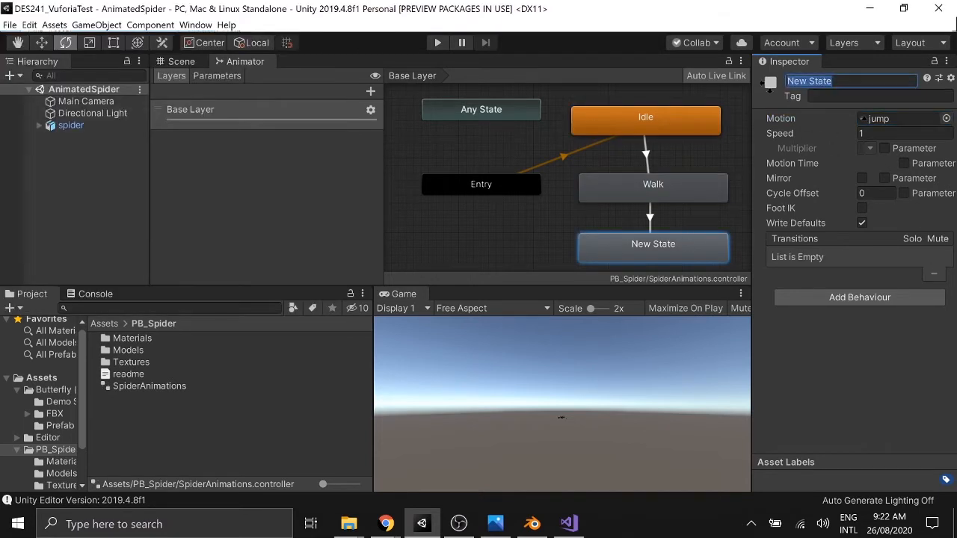
pyautogui.write('Jump')
pyautogui.press('Return')
# - Set the Walk state's motion to the walk clip and check the motion of the Jump state
pyautogui.rightClick(691, 193)
pyautogui.click(692, 193)
pyautogui.click(946, 118)
pyautogui.doubleClick(38, 143)
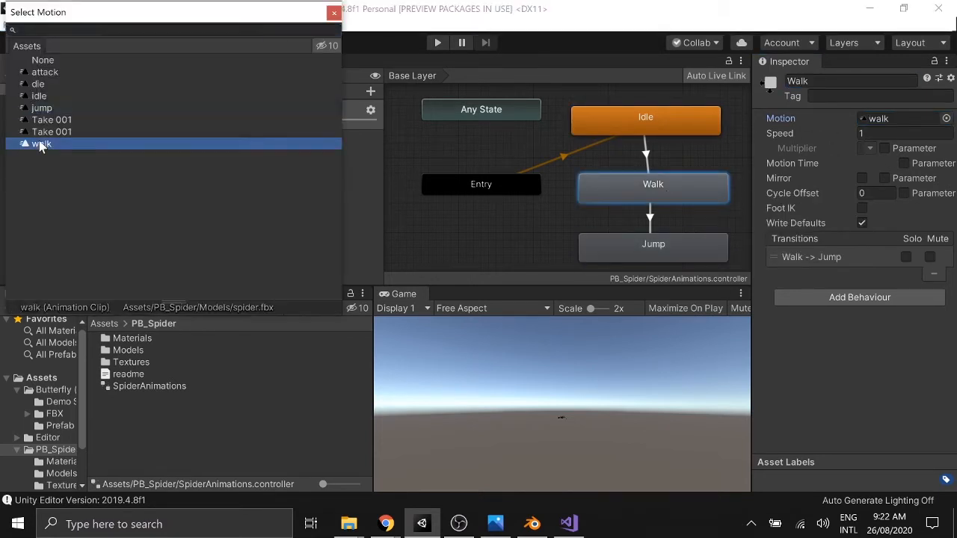
pyautogui.click(653, 248)
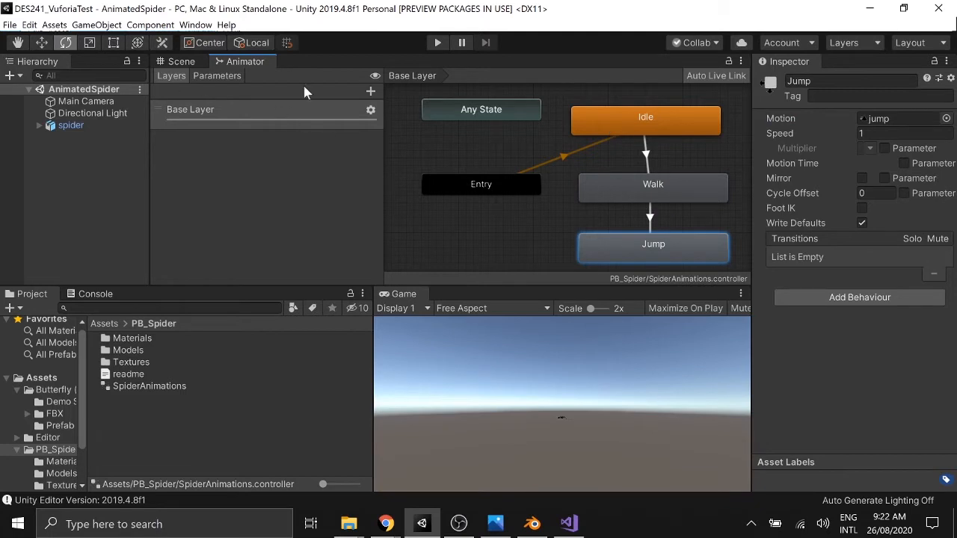
# - Play the scene to watch the spider's animation sequence, look at the Animator graph and stop playback
pyautogui.click(182, 62)
pyautogui.click(440, 45)
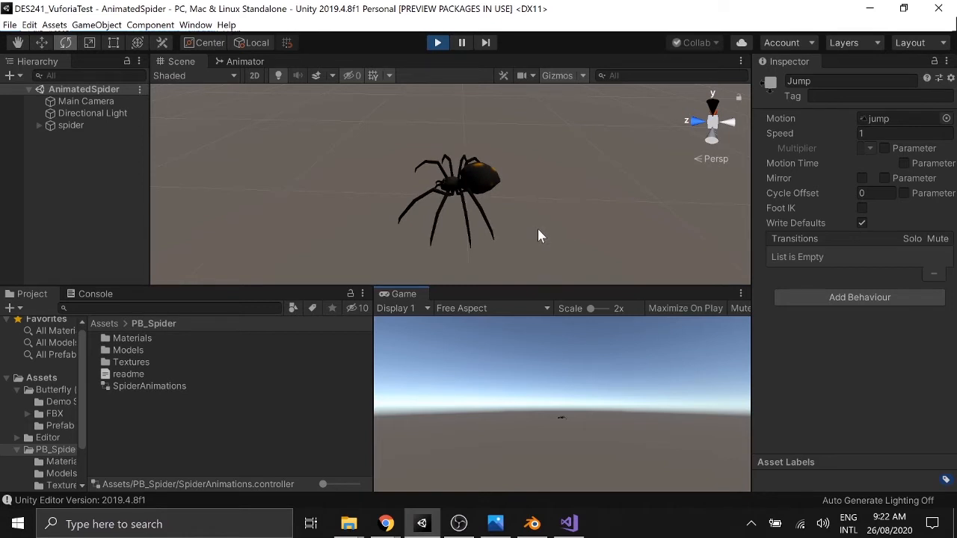
pyautogui.click(237, 63)
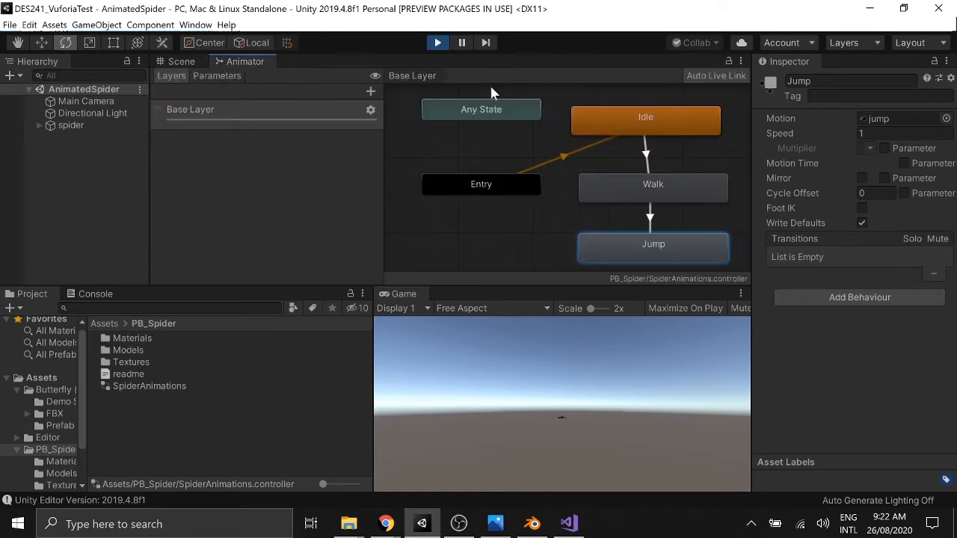
pyautogui.click(437, 43)
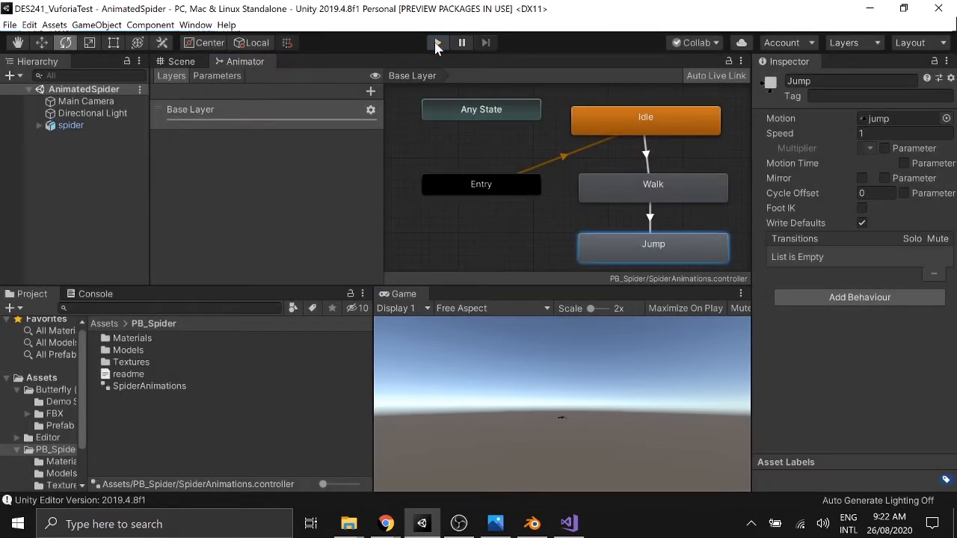
# - Move the spider in the scene closer to the camera, to about X -0.44 and Z -7.89
pyautogui.click(74, 101)
pyautogui.click(71, 125)
pyautogui.click(176, 61)
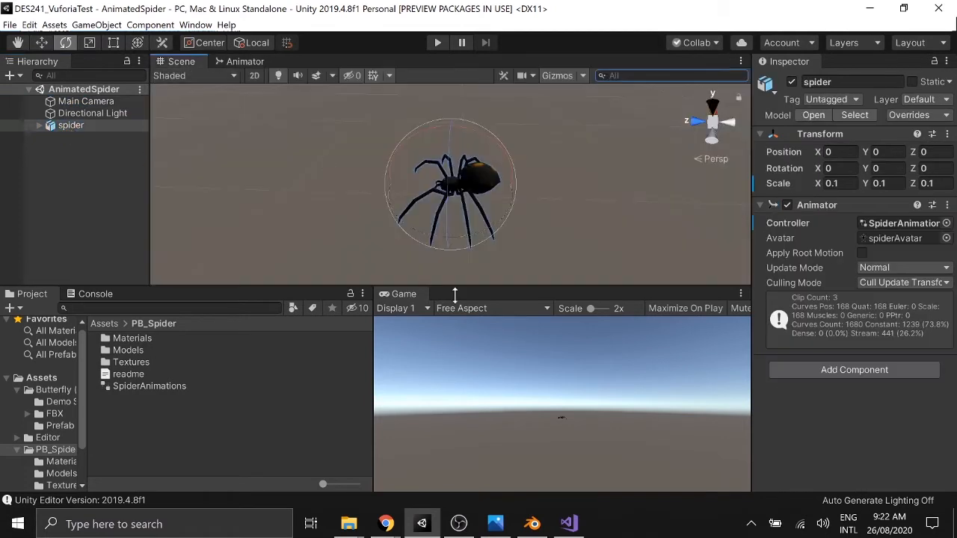
pyautogui.scroll(-3, 471, 207)
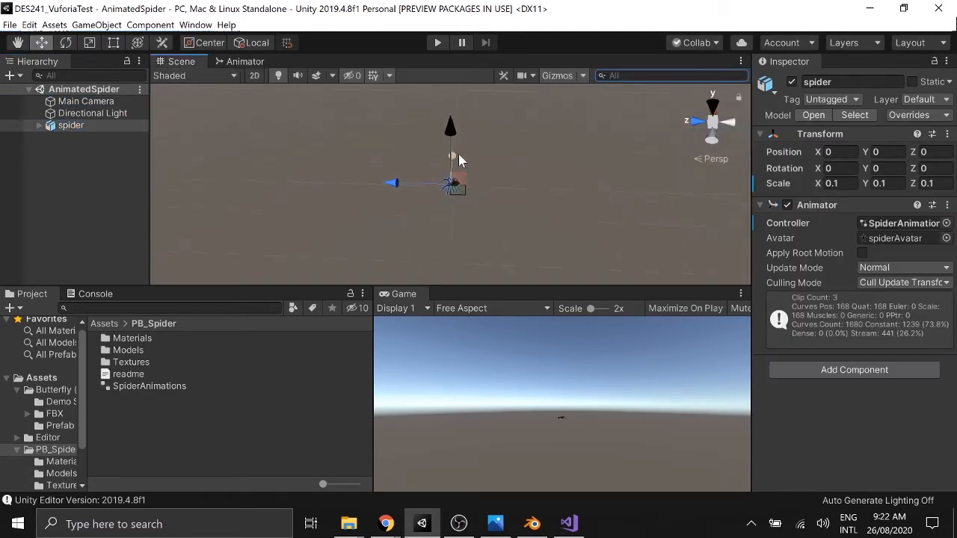
pyautogui.moveTo(459, 153); pyautogui.dragTo(725, 202)
pyautogui.press('f')
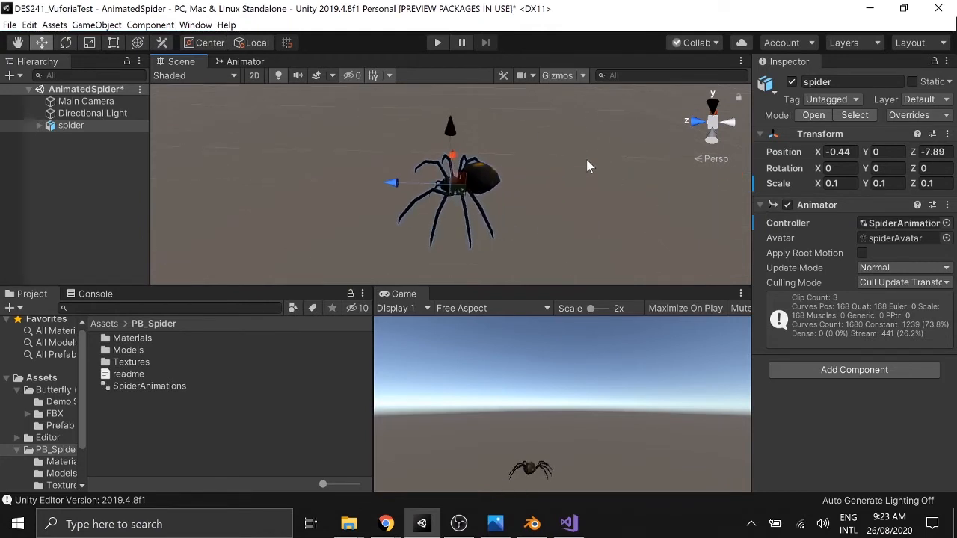
# - Raise the spider and turn it side-on to the camera, at about X 0.08, Y 0.75, Z -8.74 with Y rotation about -91
pyautogui.moveTo(451, 127); pyautogui.dragTo(607, 96)
pyautogui.press('e')
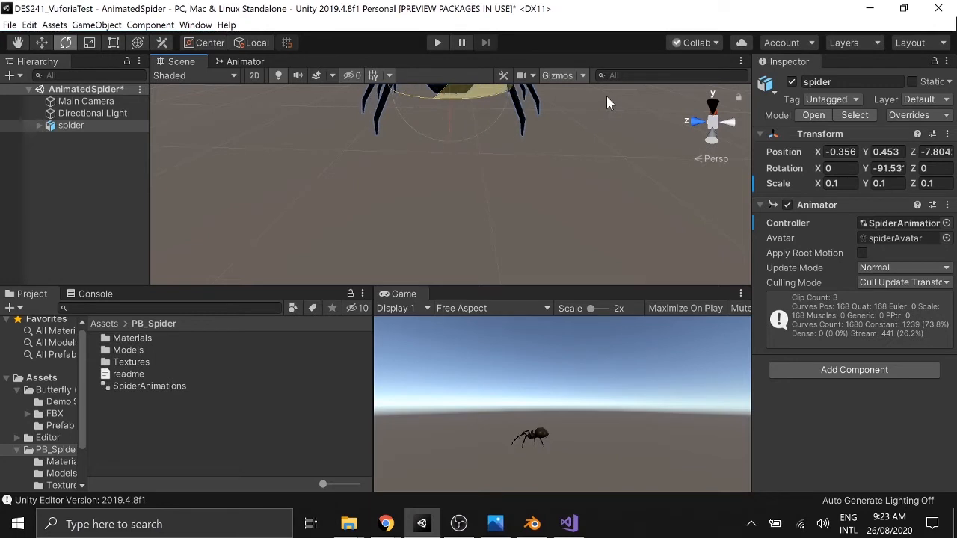
pyautogui.press('w')
pyautogui.press('f')
pyautogui.moveTo(450, 170); pyautogui.dragTo(535, 138)
pyautogui.moveTo(444, 118); pyautogui.dragTo(577, 66)
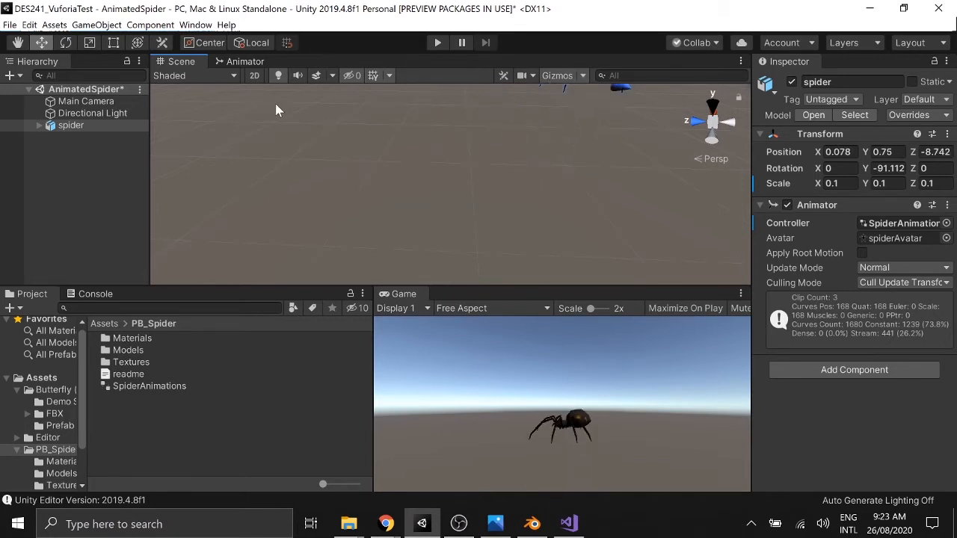
# - Play the scene with the Animator graph shown to watch the spider pass through its states, and stop playback
pyautogui.click(245, 62)
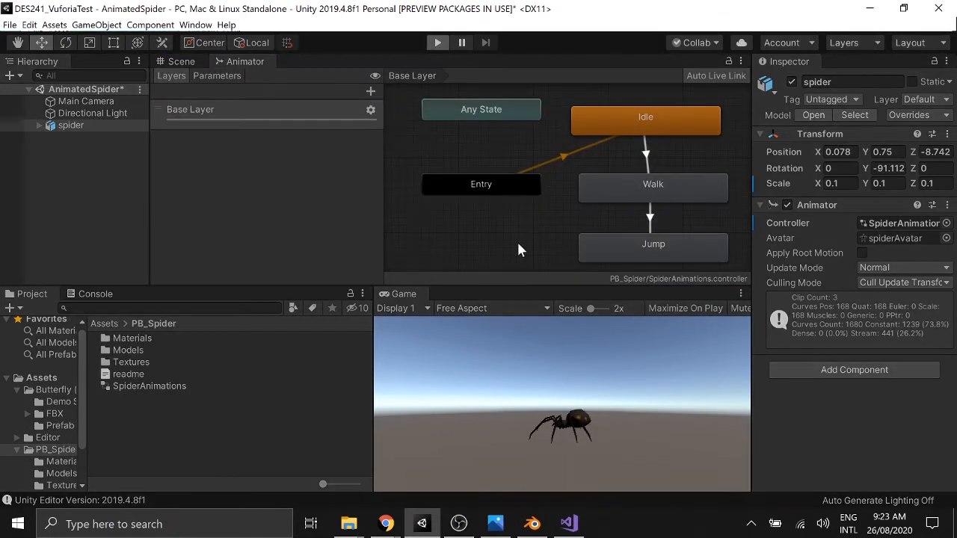
pyautogui.hotkey('ctrl', 'p')
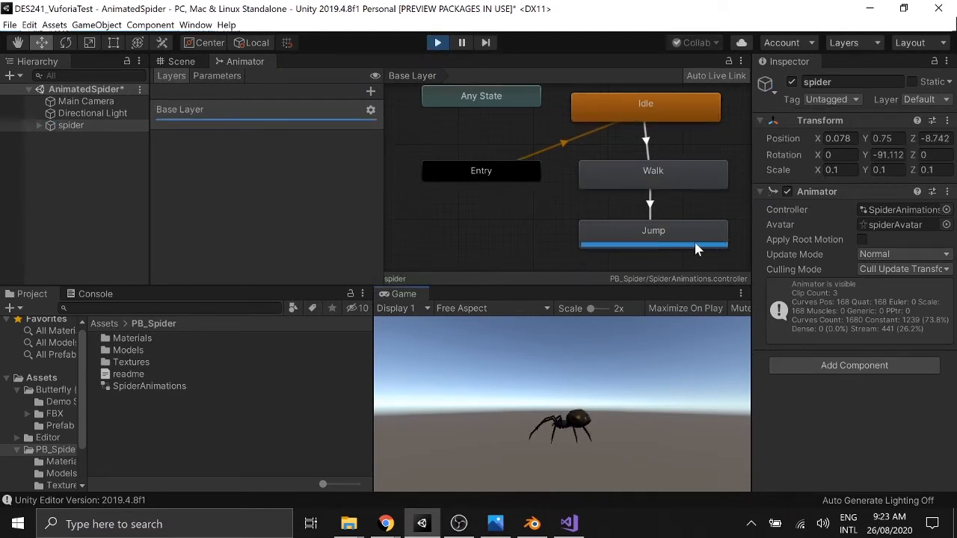
pyautogui.click(437, 43)
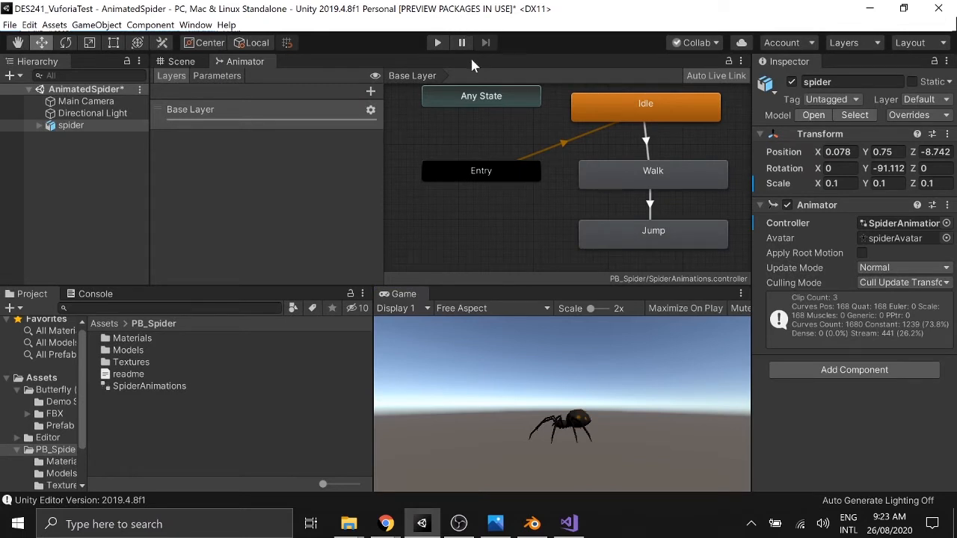
# - Delete the transitions from Idle to Walk and from Walk to Jump
pyautogui.rightClick(654, 107)
pyautogui.press('Escape')
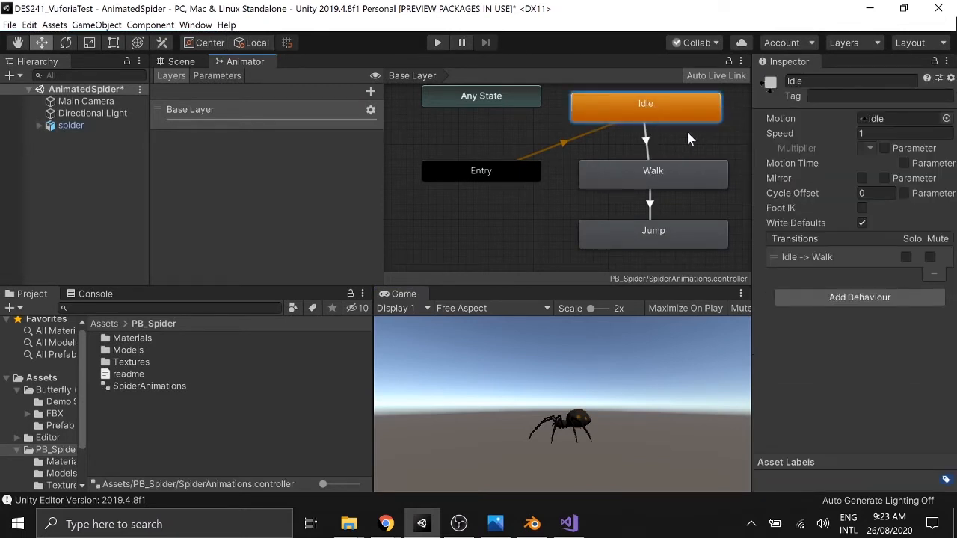
pyautogui.click(649, 147)
pyautogui.press('Delete')
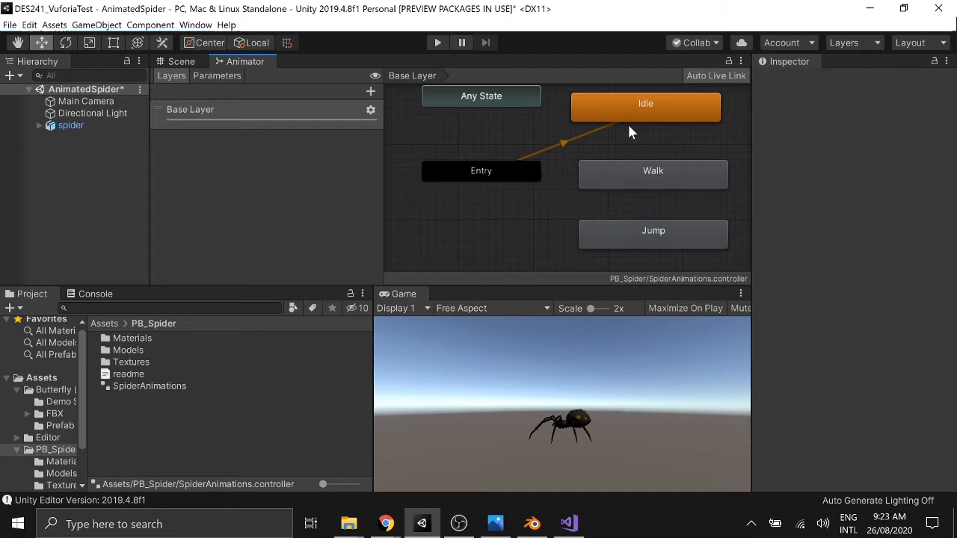
# - Create a new script named SpideyAnimation and add it to the spider as a component
pyautogui.click(71, 125)
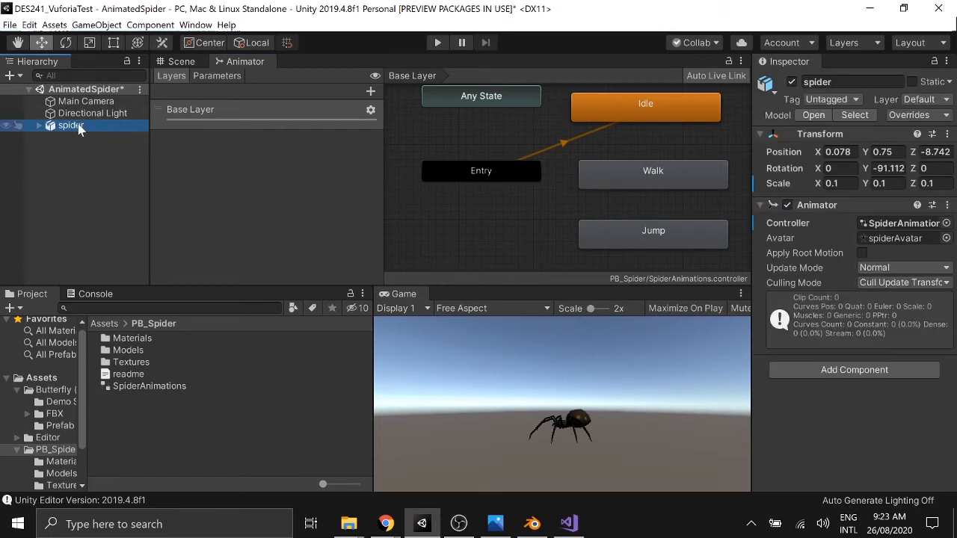
pyautogui.click(844, 368)
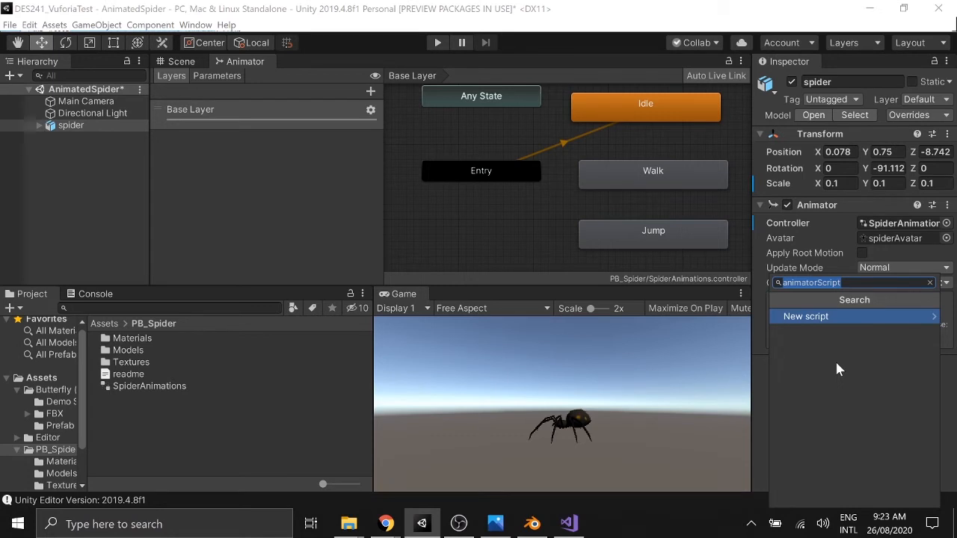
pyautogui.write('S')
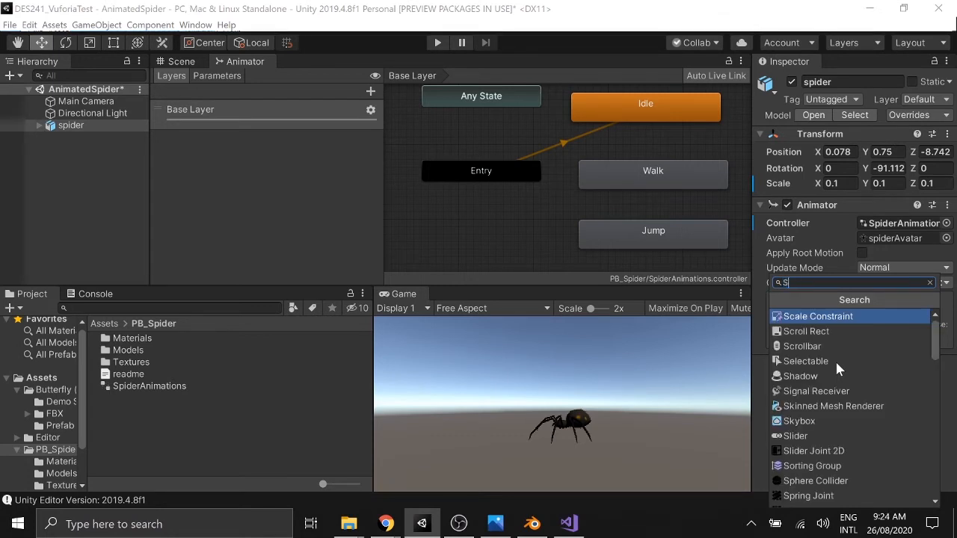
pyautogui.write('pideyAnimation')
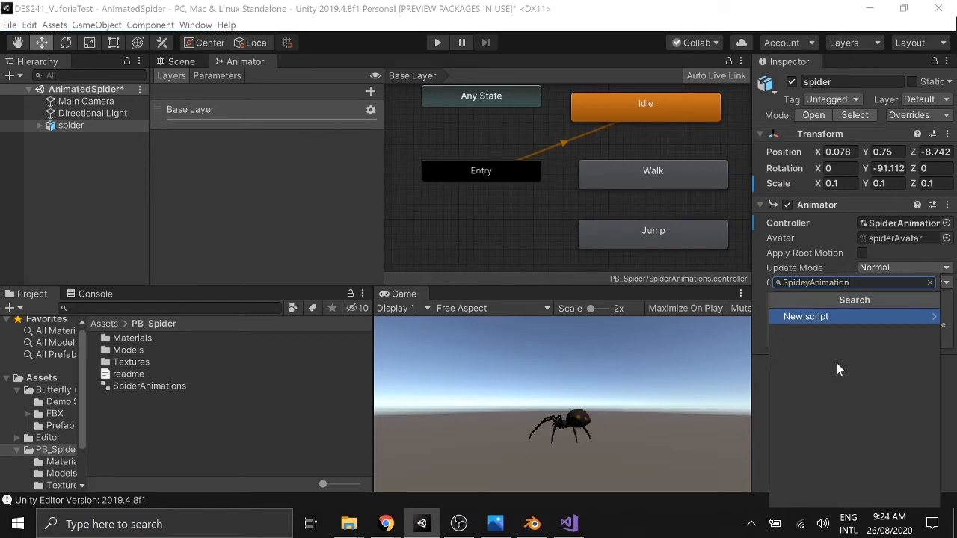
pyautogui.press('Return')
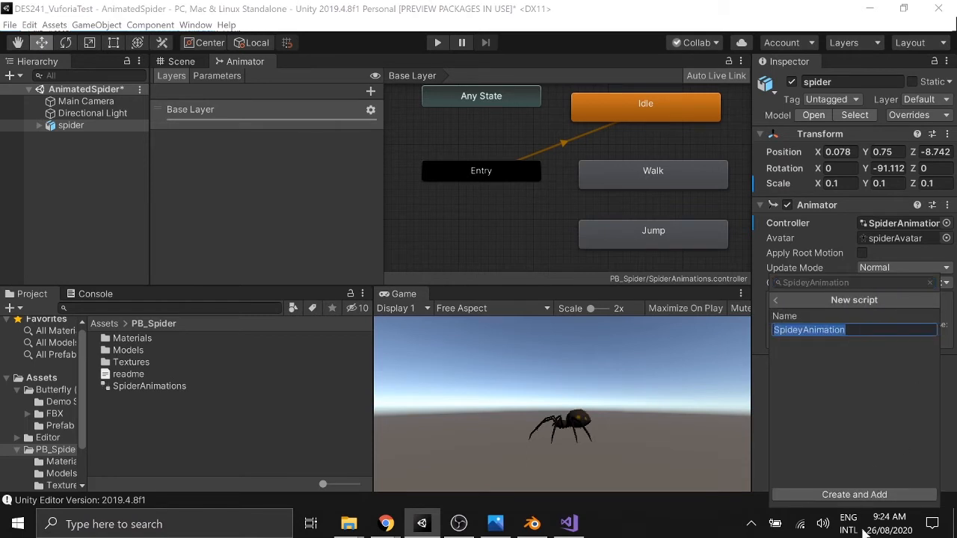
pyautogui.click(873, 495)
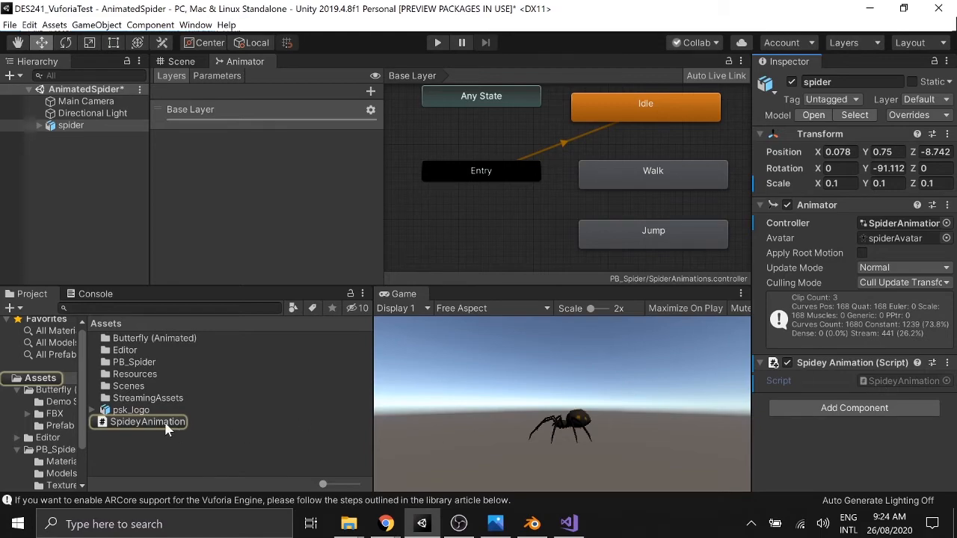
# - Switch to Visual Studio and reload the modified solution to edit the SpideyAnimation script
pyautogui.click(571, 527)
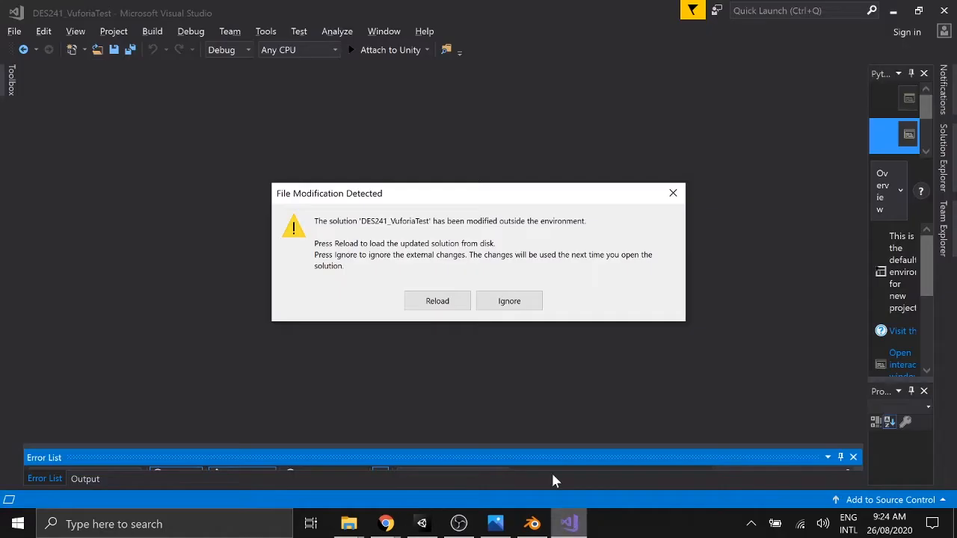
pyautogui.click(428, 303)
pyautogui.click(450, 302)
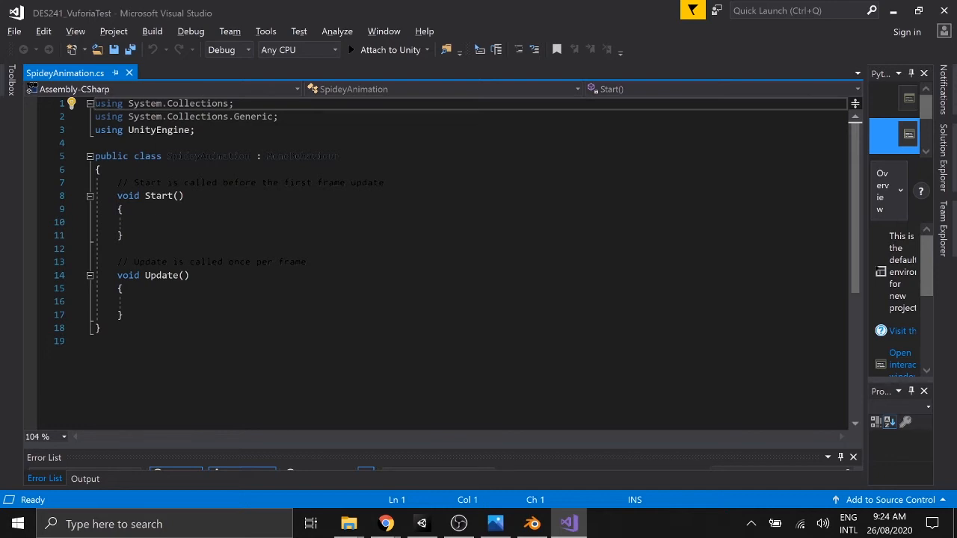
# - In the Update method, write Input.GetKeyDown(KeyCode.W) followed by a braced code block
pyautogui.click(140, 302)
pyautogui.write('Input.ge')
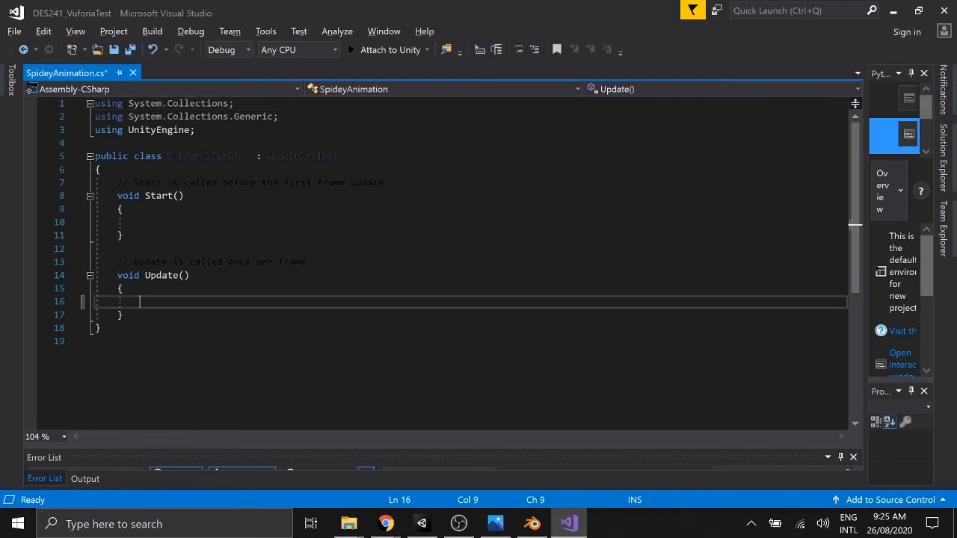
pyautogui.write('tke')
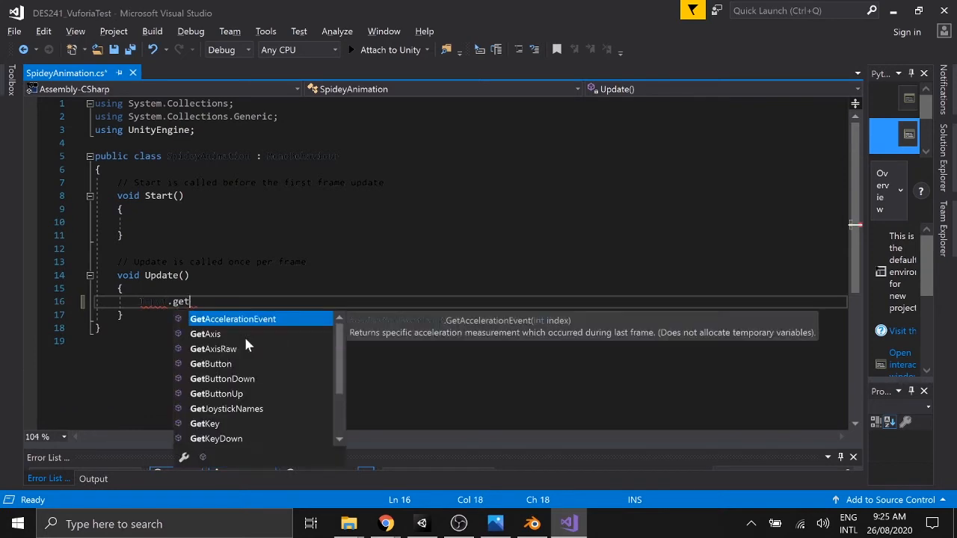
pyautogui.press('Down')
pyautogui.press('Tab')
pyautogui.write('(')
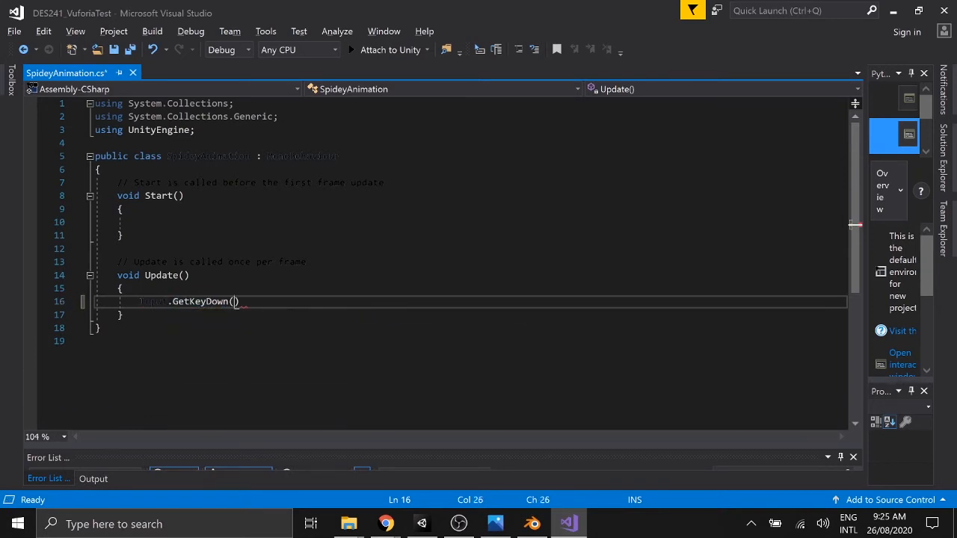
pyautogui.press('Tab')
pyautogui.write('.')
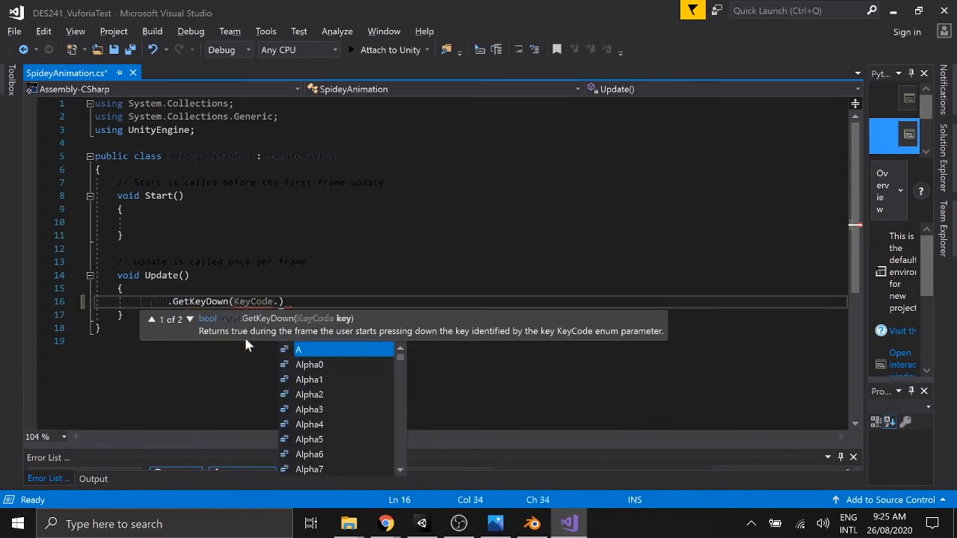
pyautogui.write('w')
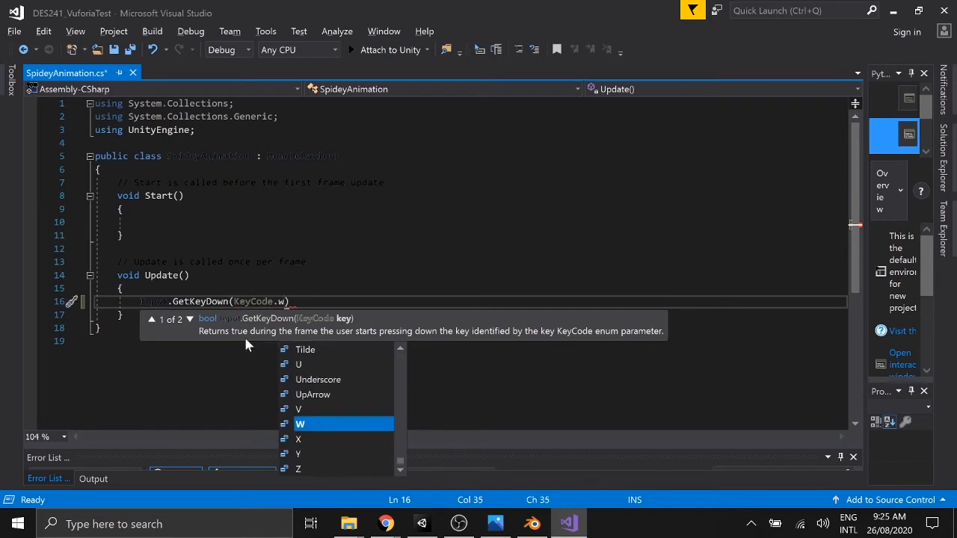
pyautogui.press('Tab')
pyautogui.write('){')
pyautogui.press('Return')
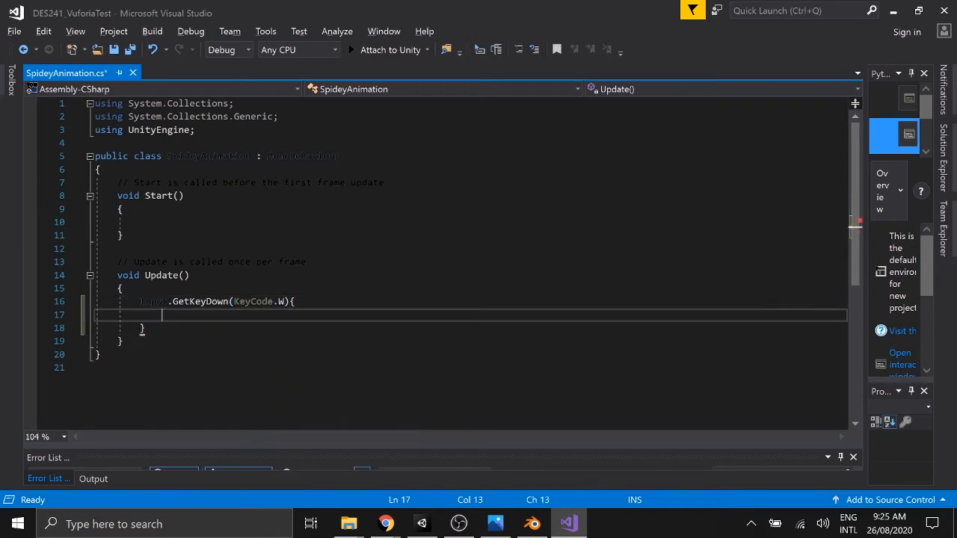
# - Inside the W key block, add the statement Debug.Log("Walking");
pyautogui.write('De')
pyautogui.press('Tab')
pyautogui.write('.Log')
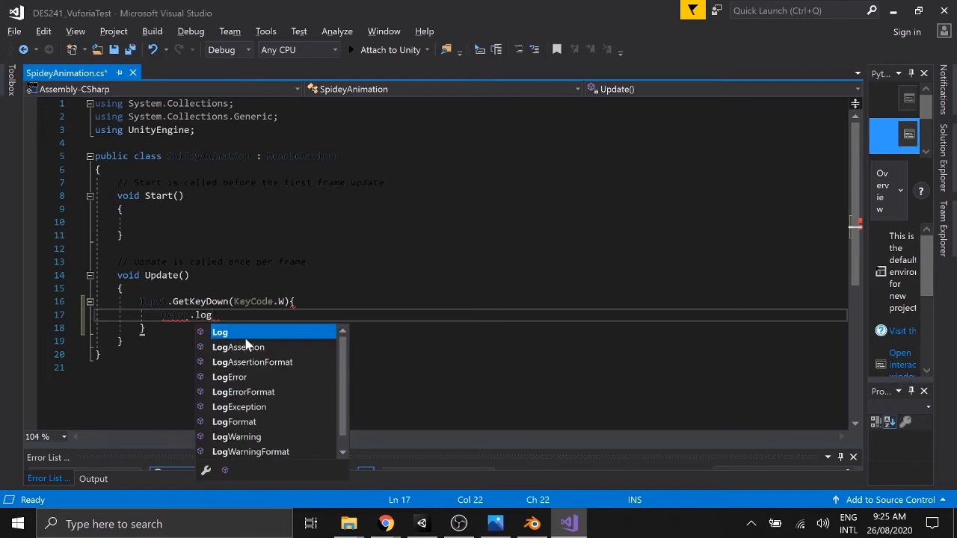
pyautogui.write('("Walking");')
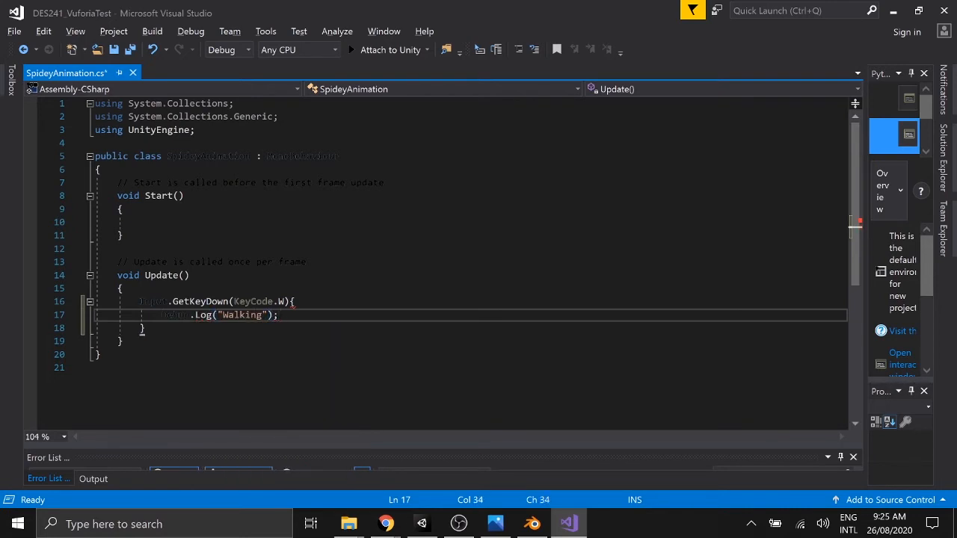
# - Turn the W key check into an if statement by enclosing the GetKeyDown call in if( )
pyautogui.click(140, 302)
pyautogui.write('if')
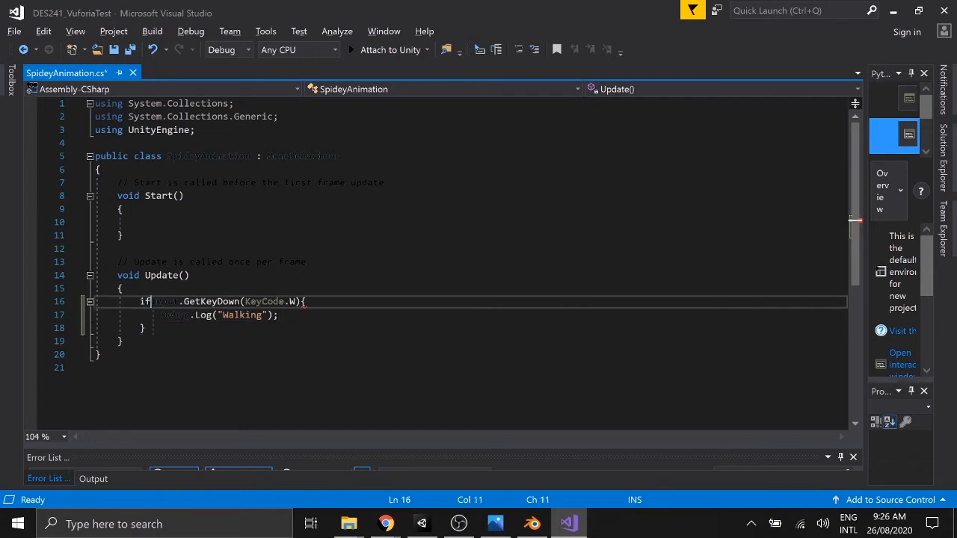
pyautogui.write('(')
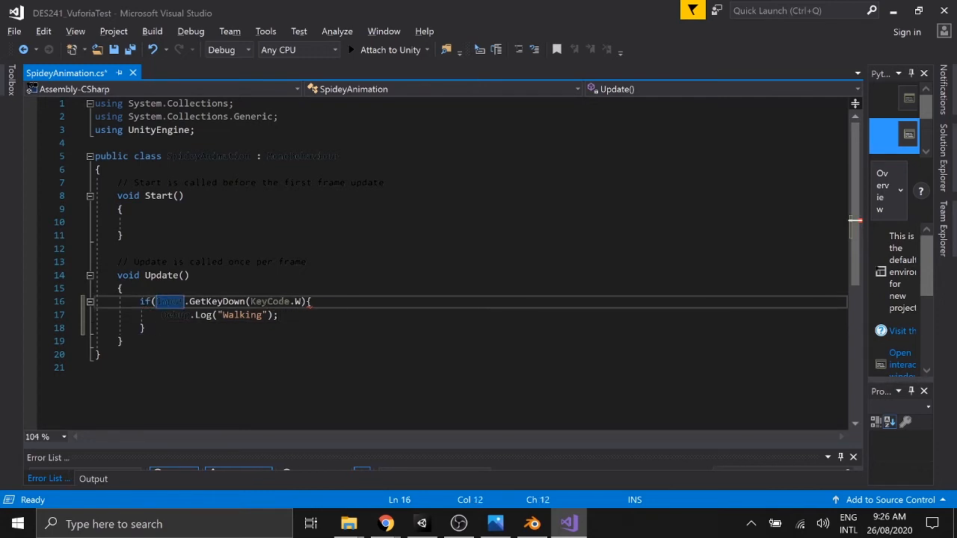
pyautogui.moveTo(306, 302); pyautogui.dragTo(302, 302)
pyautogui.click(306, 302)
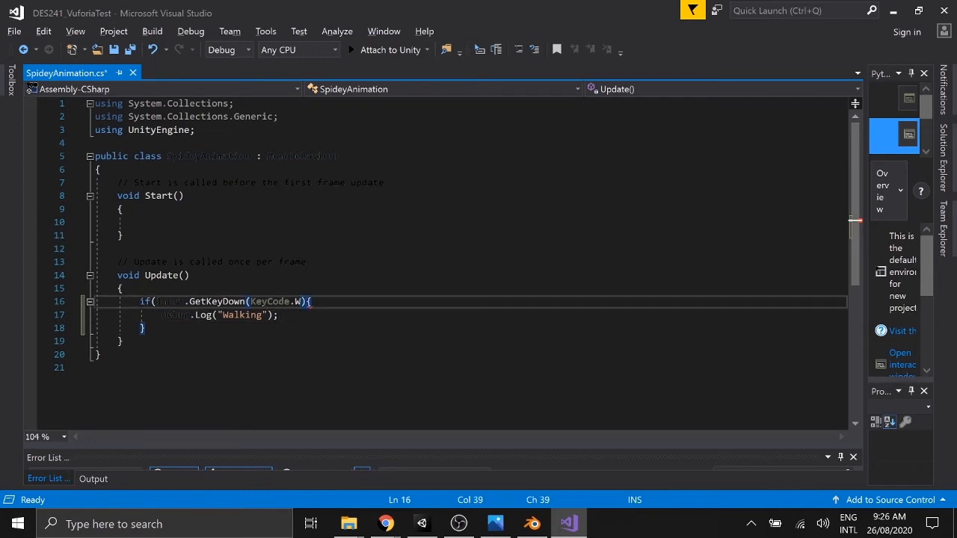
pyautogui.write(')')
pyautogui.press('Down')
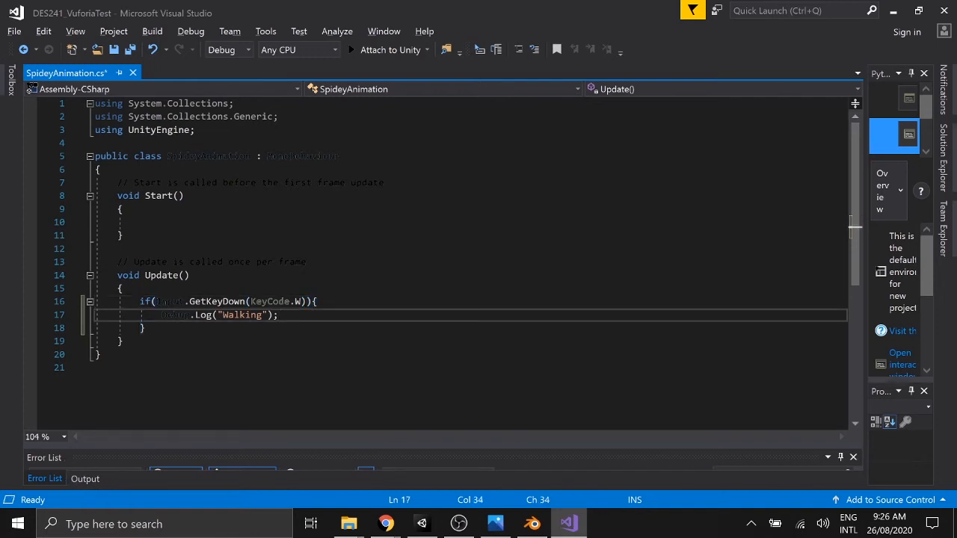
# - After the W key block, add an else if (Input.GetKeyDown(KeyCode.Space)) condition with its own braced block
pyautogui.press('Down')
pyautogui.write('e')
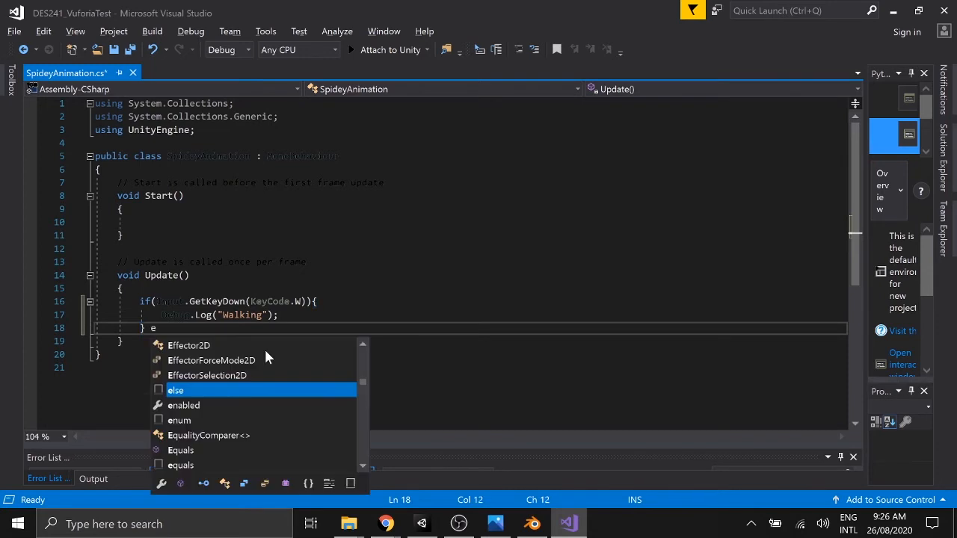
pyautogui.write('lse if')
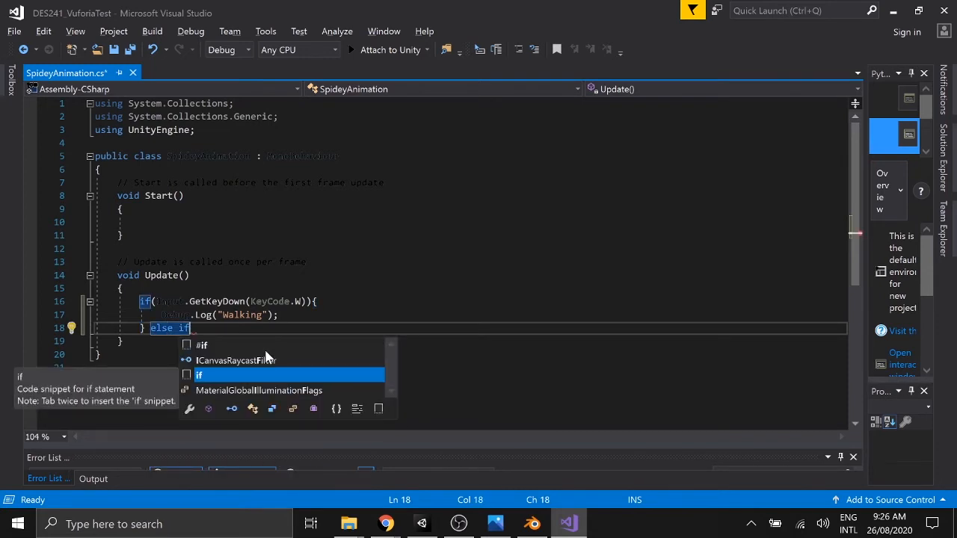
pyautogui.write('(Input.g')
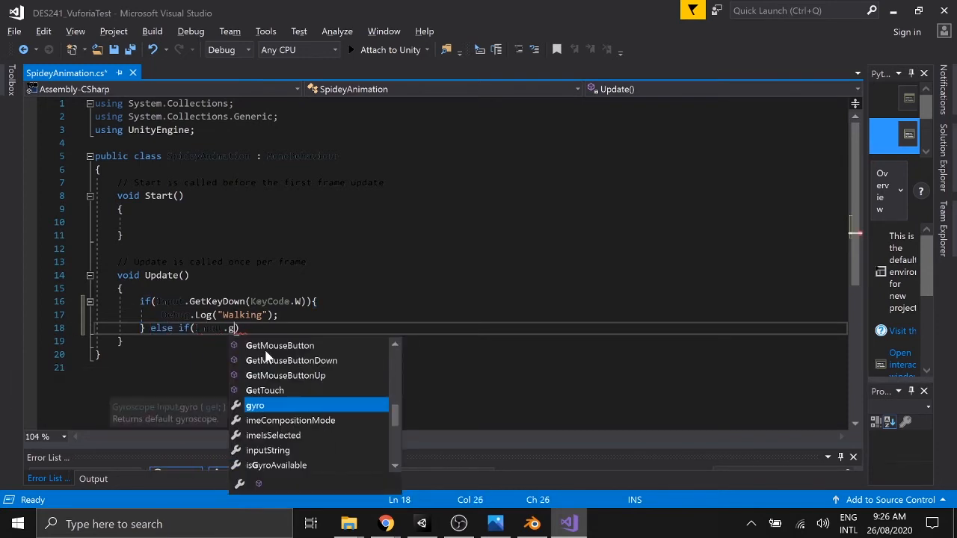
pyautogui.write('etKeyDown')
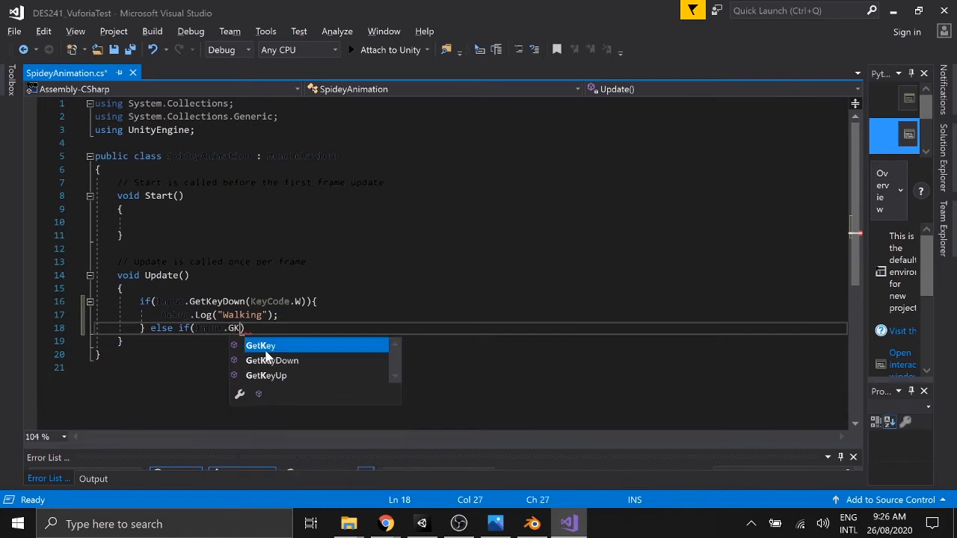
pyautogui.write('(KeyCode.s')
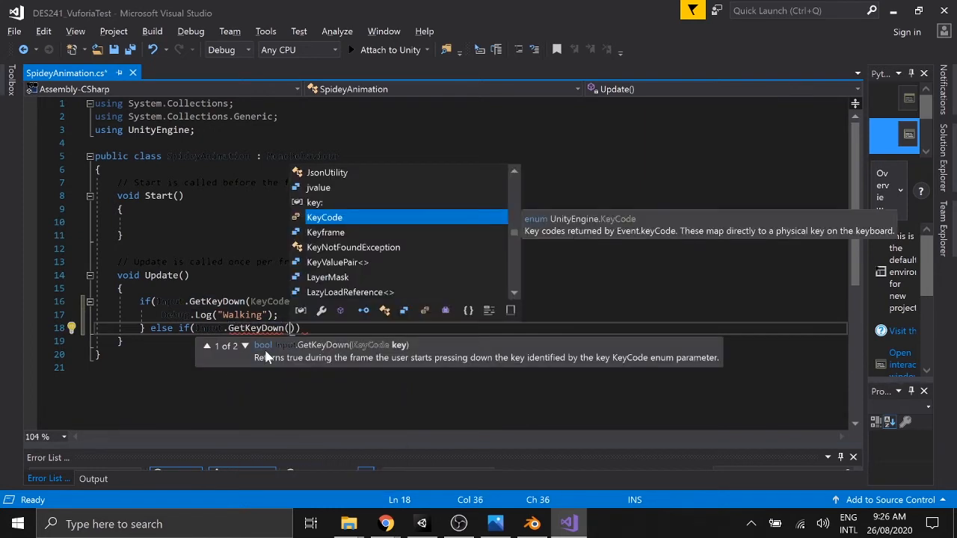
pyautogui.write('pace)) {')
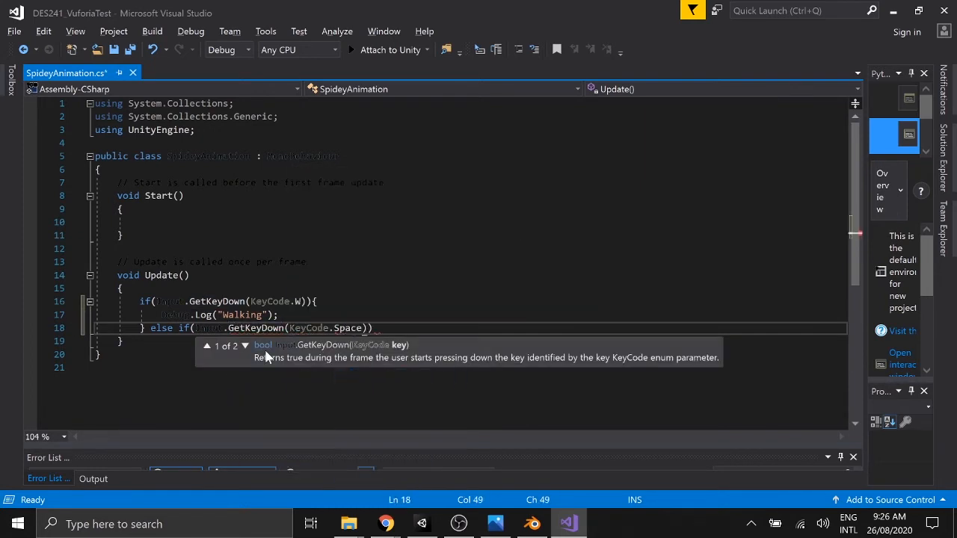
pyautogui.press('Return')
# - Inside the Space key block, add the statement Debug.Log("Jump");
pyautogui.write('D')
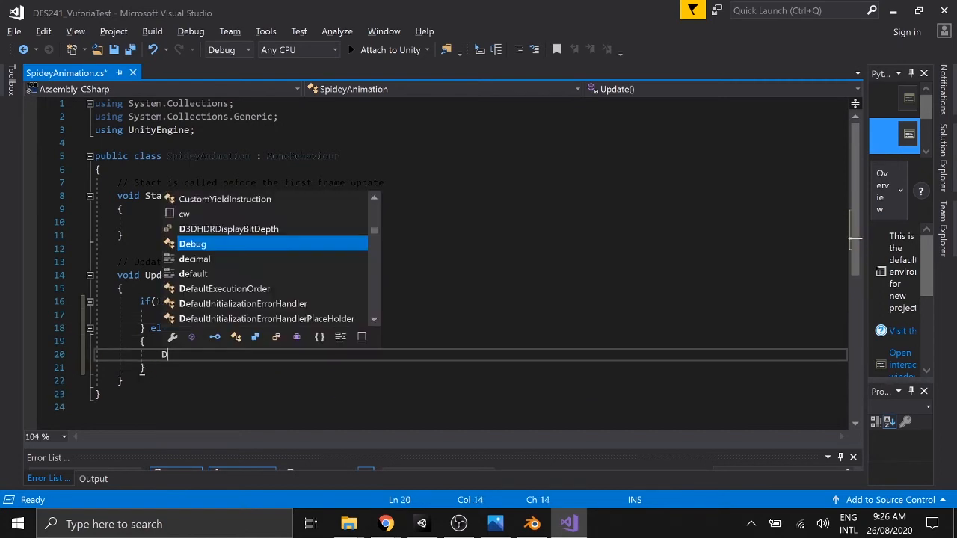
pyautogui.write('ebug.Log(')
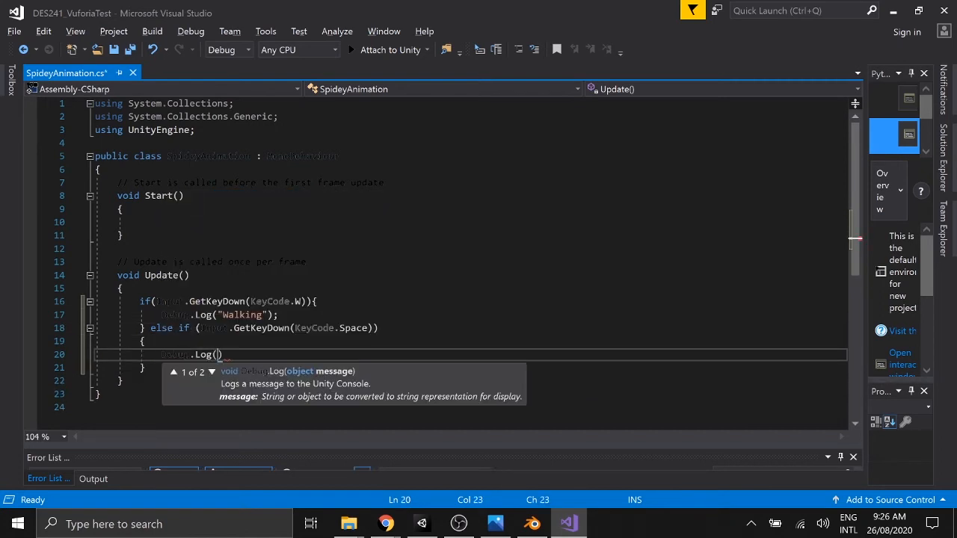
pyautogui.write('""Jum')
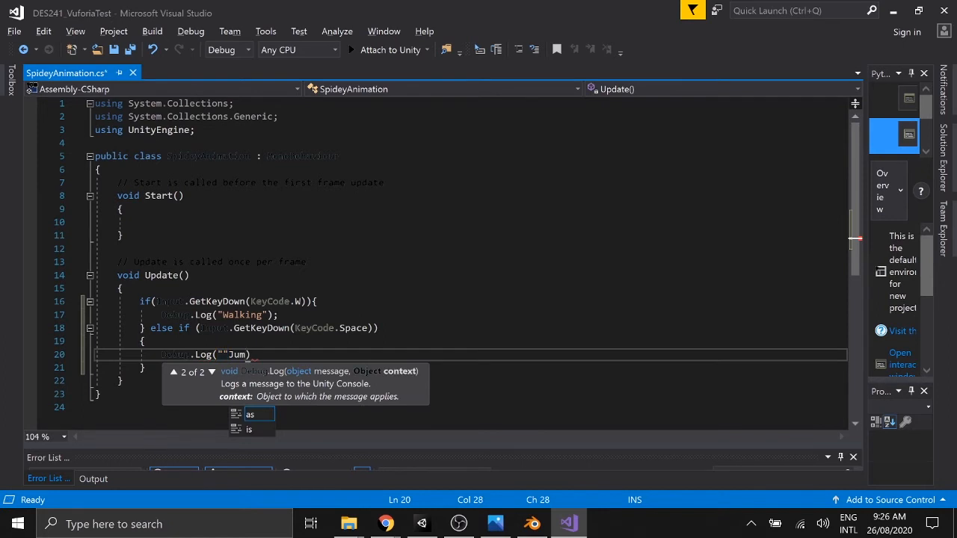
pyautogui.press('BackSpace')
pyautogui.press('BackSpace')
pyautogui.press('BackSpace')
pyautogui.press('BackSpace')
pyautogui.write('Jump",')
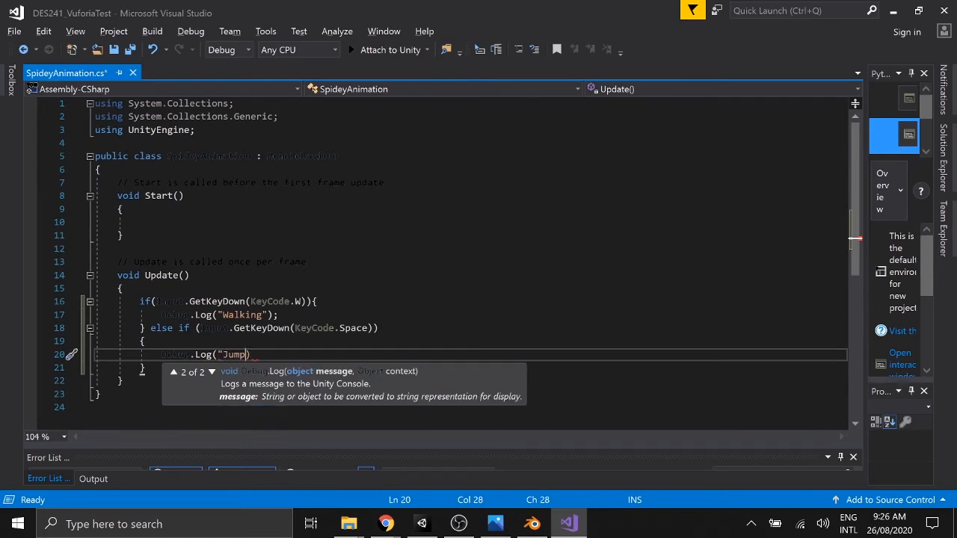
pyautogui.press('BackSpace')
pyautogui.press('BackSpace')
pyautogui.write(');')
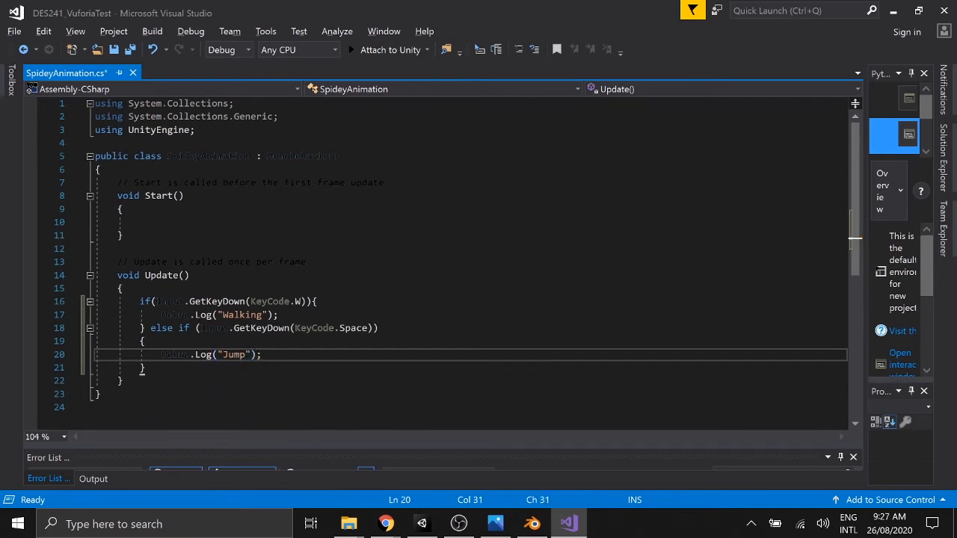
# - Below the Walking log statement, start a new line with this.GetComponent<Animator>(), checking the animation states in Unity
pyautogui.click(280, 314)
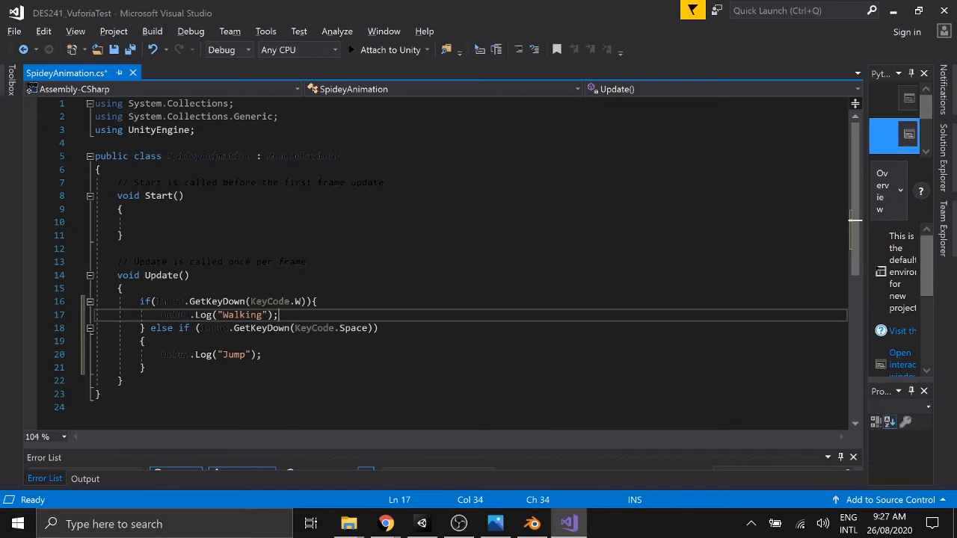
pyautogui.press('Return')
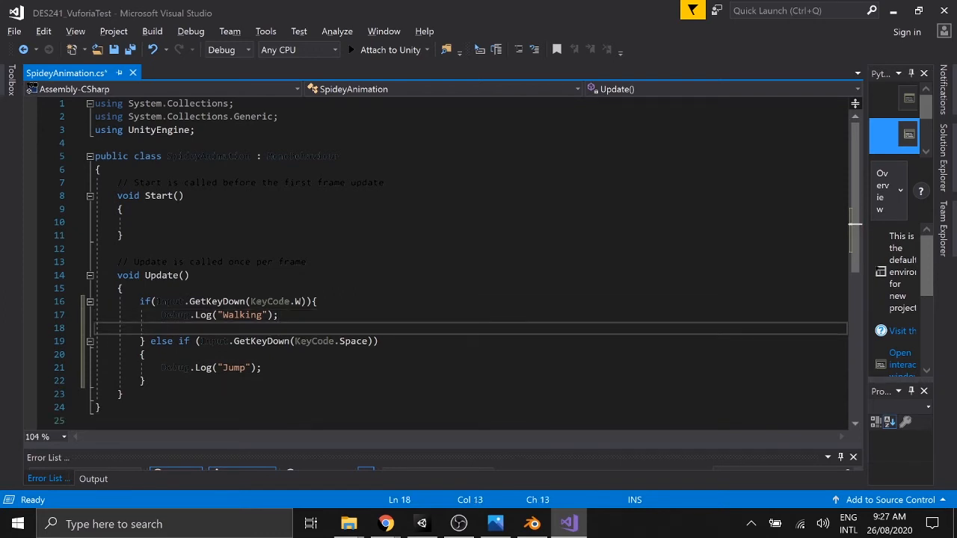
pyautogui.write('this')
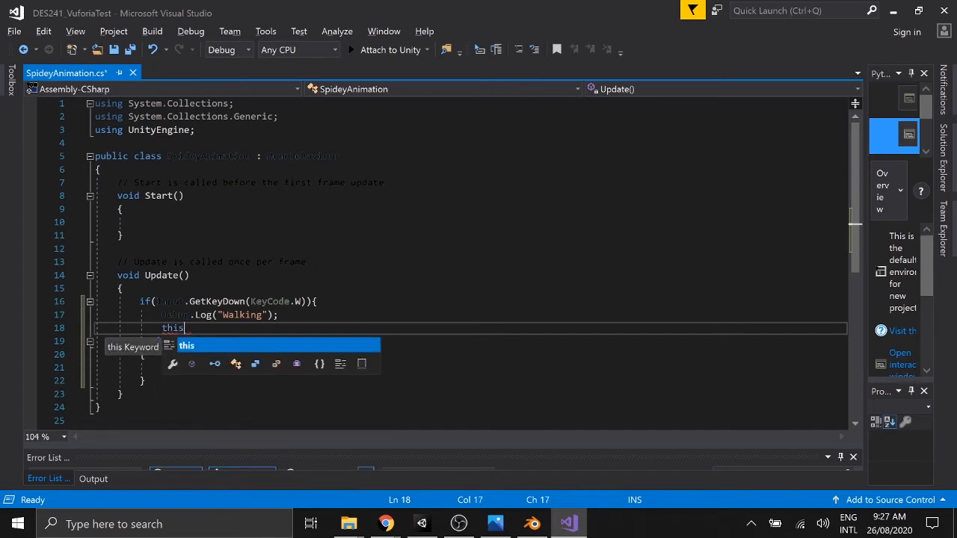
pyautogui.write('.getComponent<A')
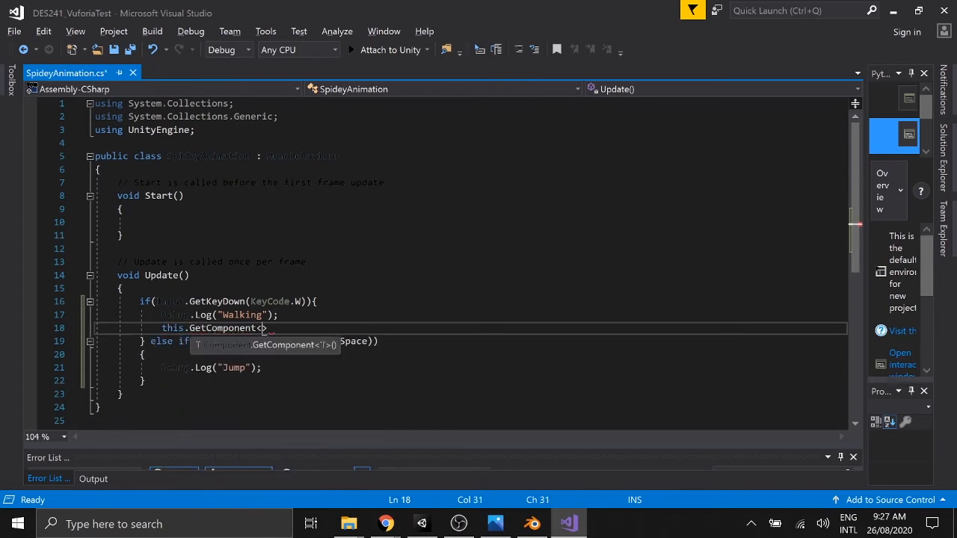
pyautogui.write('nimator')
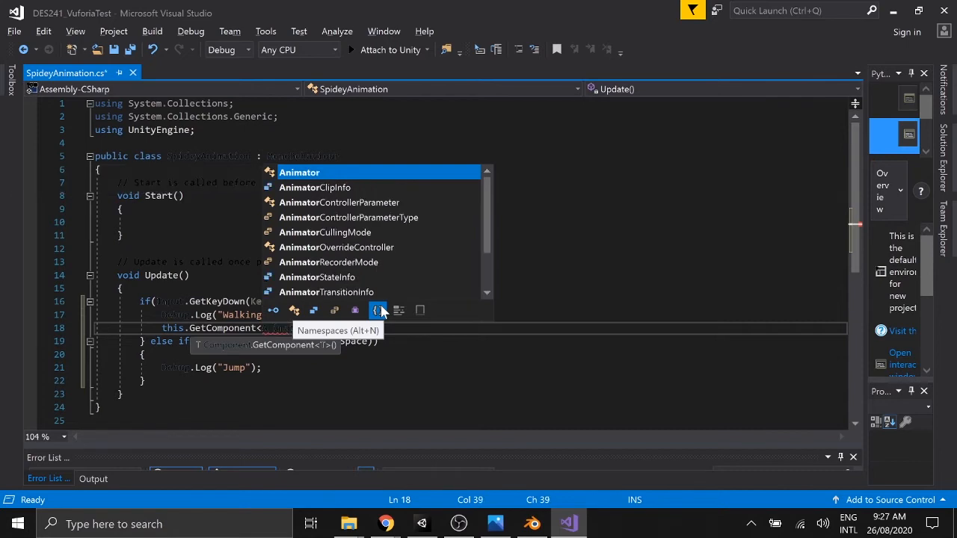
pyautogui.write('>()')
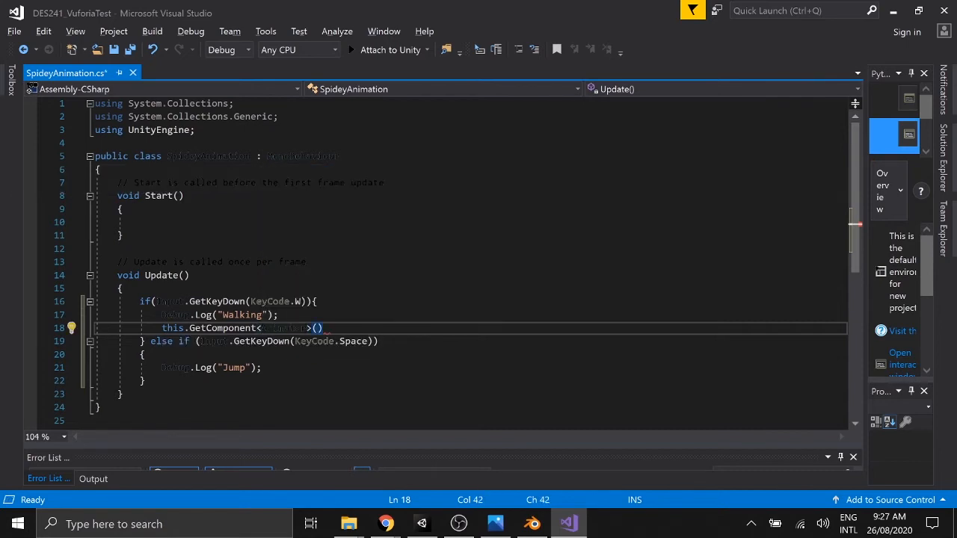
pyautogui.hotkey('alt', 'Tab')
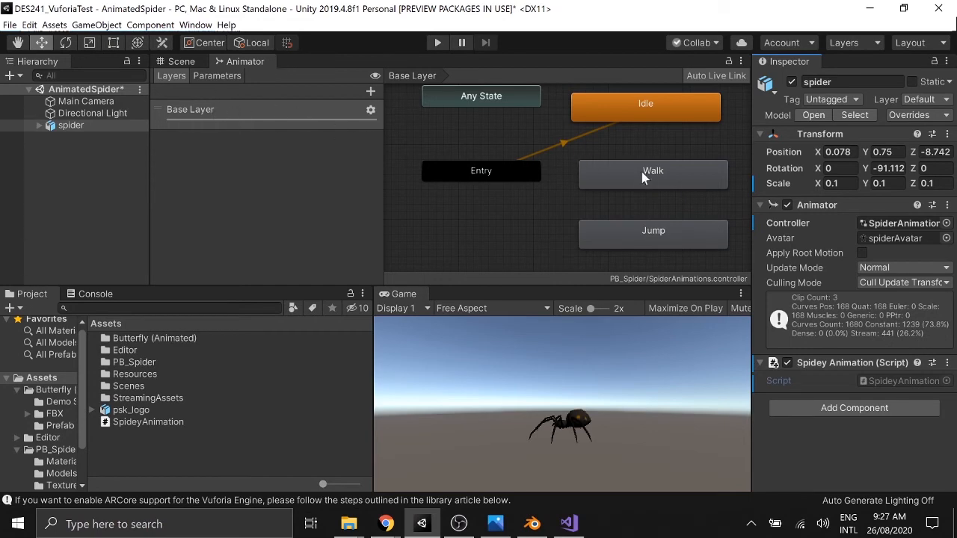
pyautogui.hotkey('alt', 'Tab')
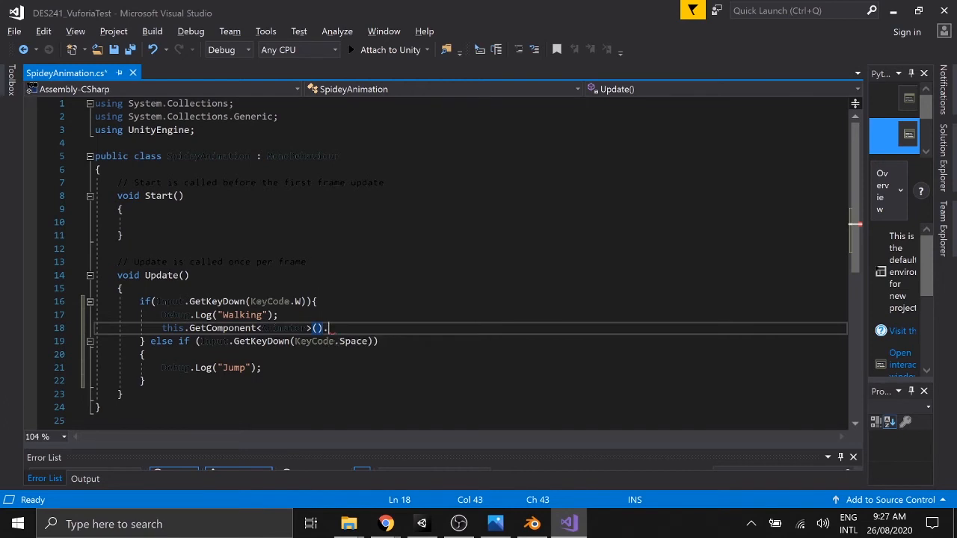
# - Complete the Animator line in the W key block with an empty .Play(); call
pyautogui.write('.P')
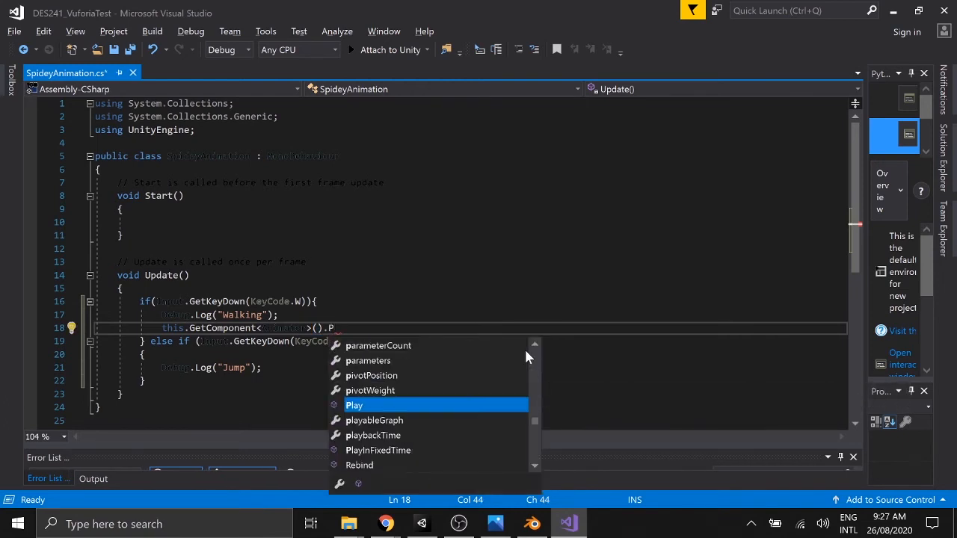
pyautogui.press('Tab')
pyautogui.write('()')
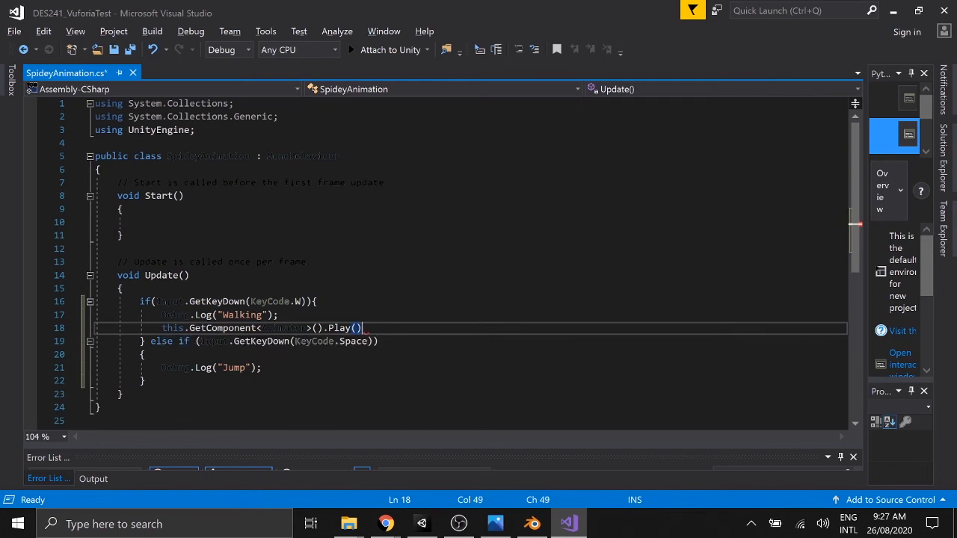
pyautogui.write(';')
pyautogui.press('Left')
pyautogui.press('Left')
# - Examine the Animator.Play signatures and example code in the Unity documentation in Chrome, and return to the script in Visual Studio
pyautogui.moveTo(386, 523)
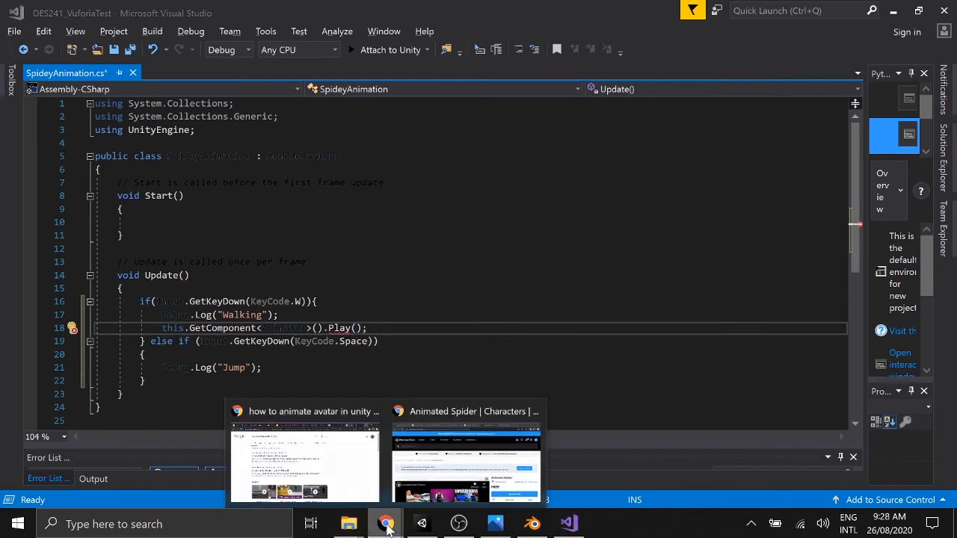
pyautogui.click(523, 469)
pyautogui.click(731, 14)
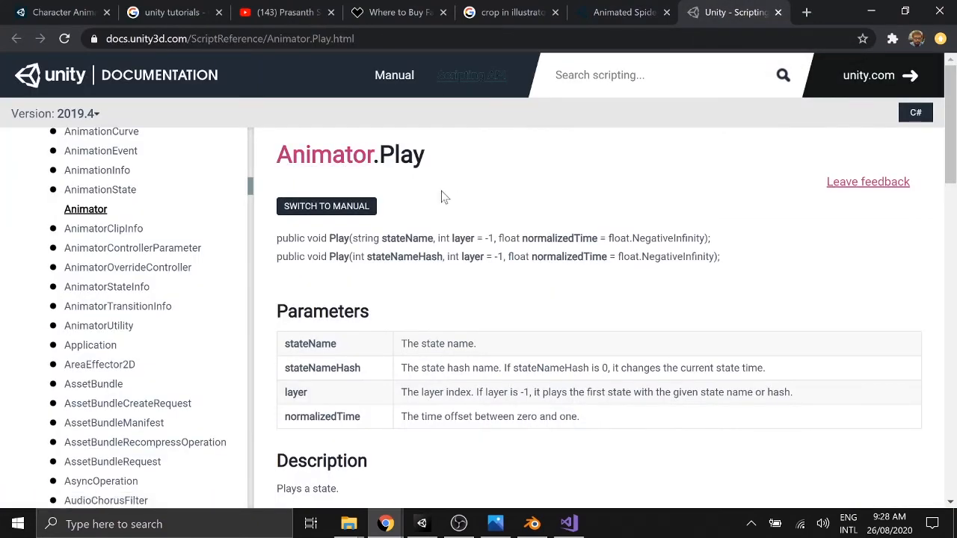
pyautogui.moveTo(277, 237)
pyautogui.mouseDown()
pyautogui.moveTo(718, 275)
pyautogui.moveTo(728, 262)
pyautogui.mouseUp()
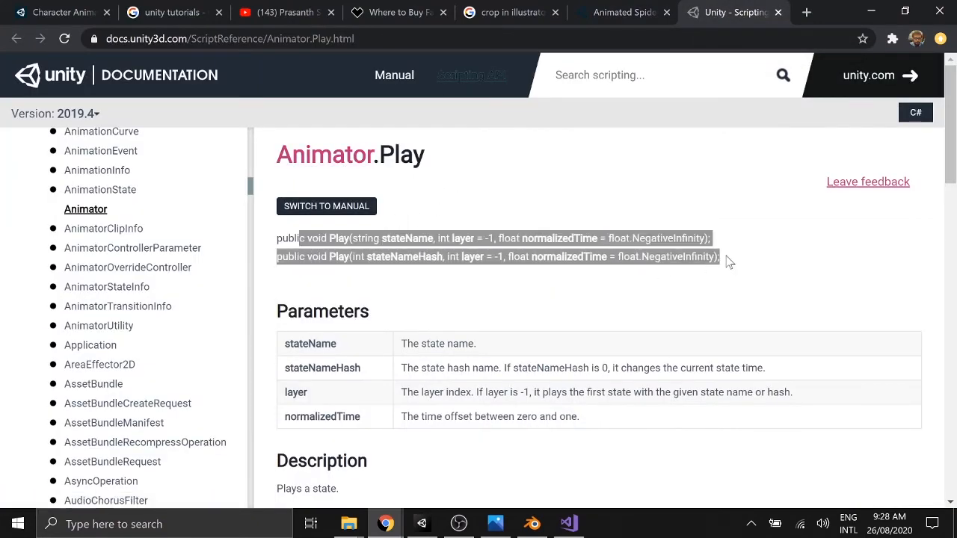
pyautogui.click(739, 274)
pyautogui.scroll(-12, 596, 341)
pyautogui.scroll(1, 587, 321)
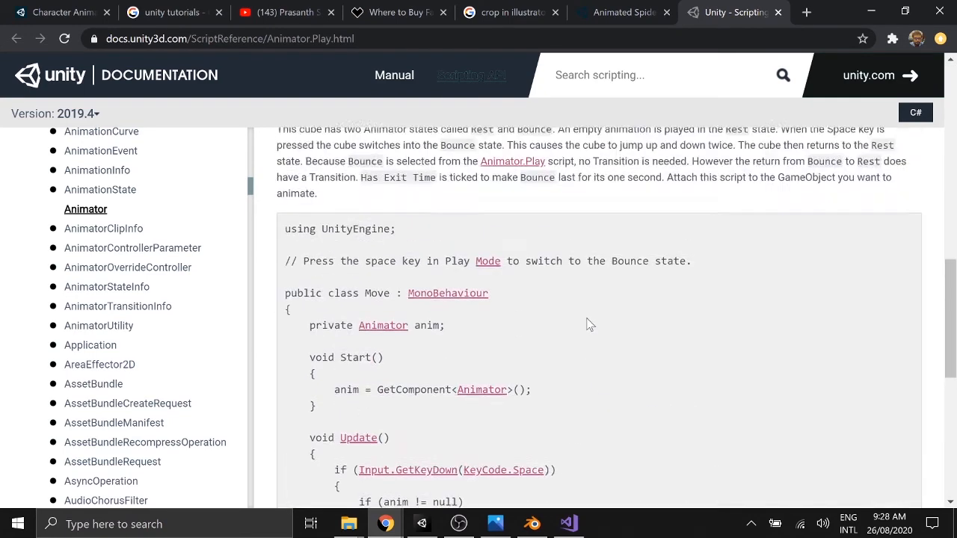
pyautogui.scroll(-4, 588, 320)
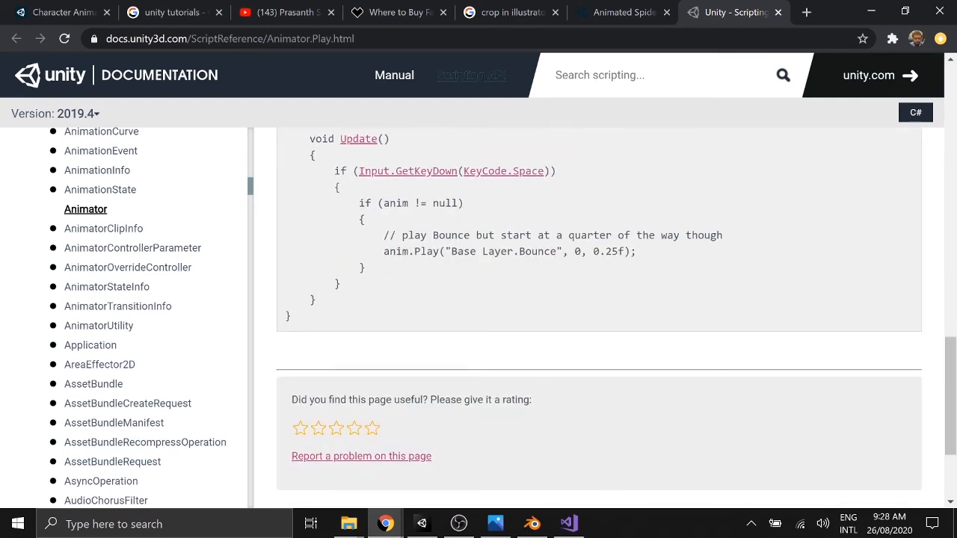
pyautogui.moveTo(451, 251); pyautogui.dragTo(519, 251)
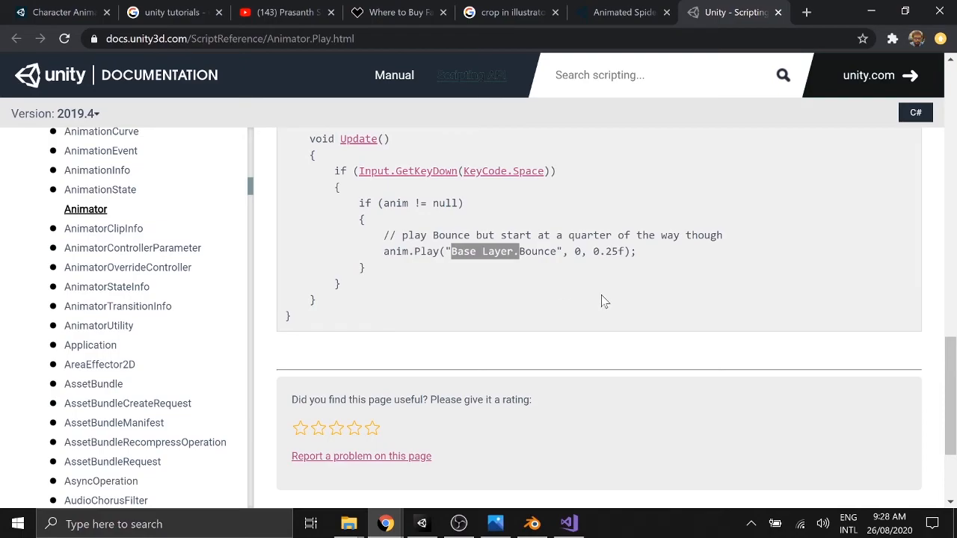
pyautogui.hotkey('alt', 'Tab')
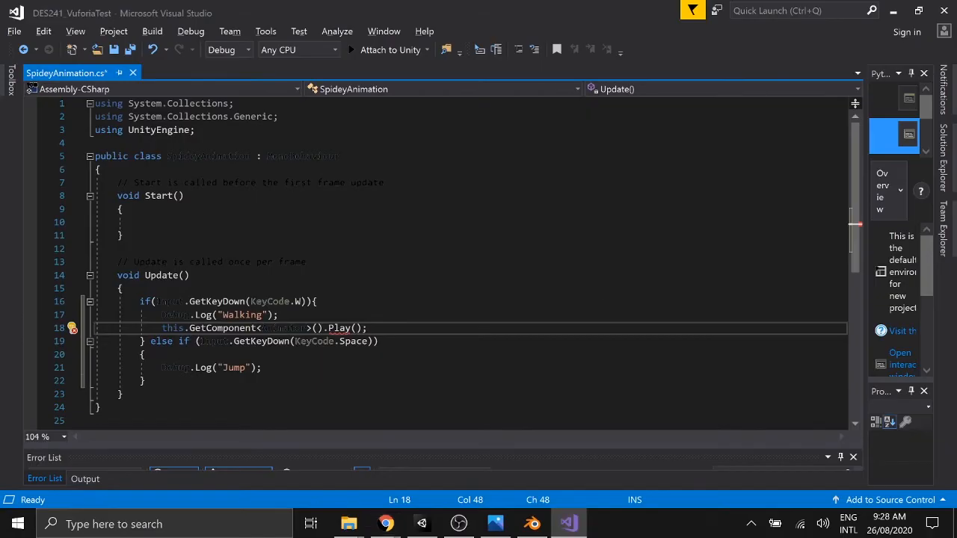
pyautogui.write('Base')
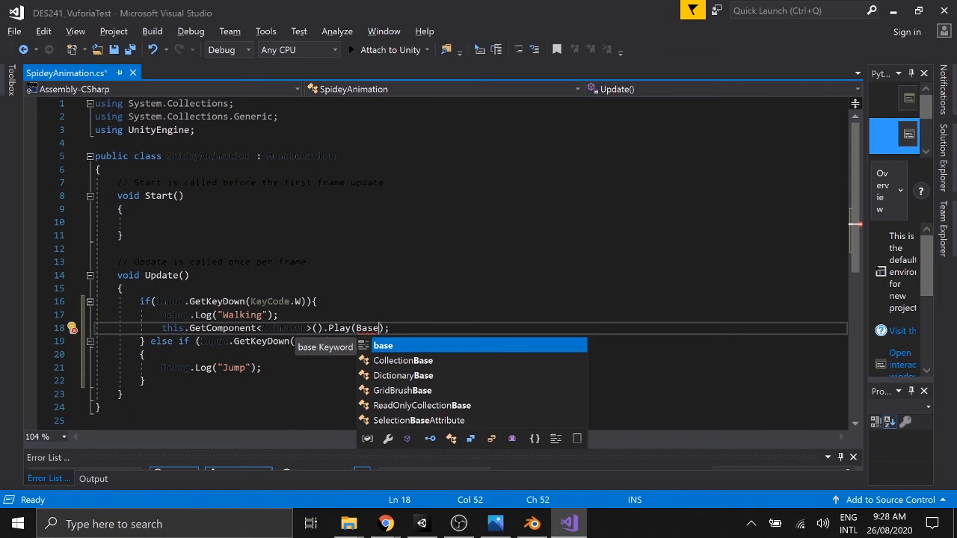
pyautogui.write(' Laye')
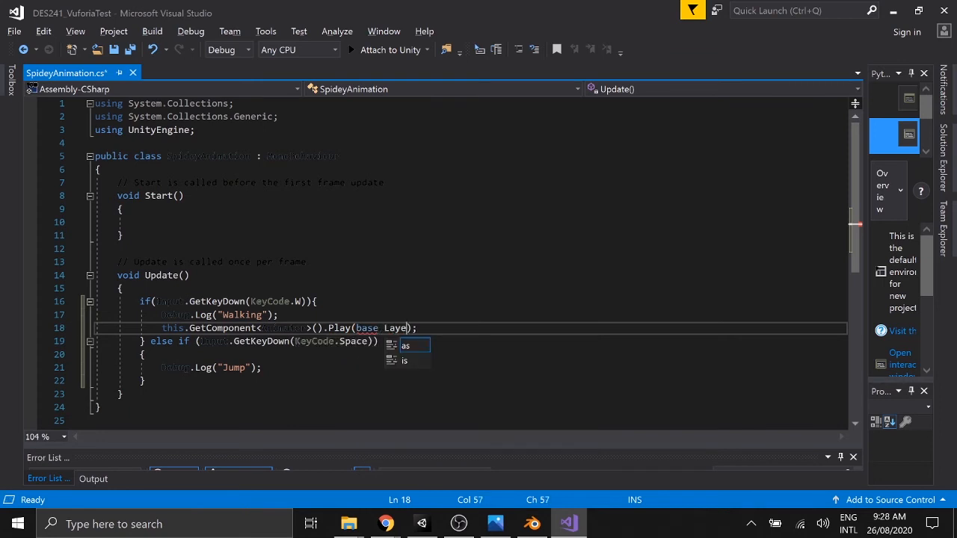
pyautogui.press('BackSpace')
pyautogui.press('BackSpace')
pyautogui.press('BackSpace')
pyautogui.press('BackSpace')
pyautogui.press('BackSpace')
pyautogui.press('BackSpace')
pyautogui.press('BackSpace')
pyautogui.press('BackSpace')
pyautogui.press('BackSpace')
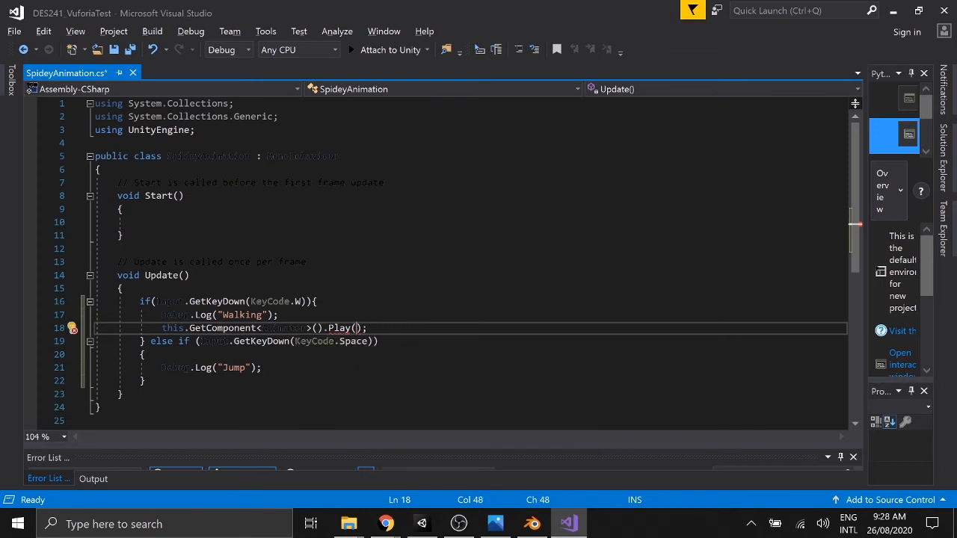
# - Pass the string "Base Layer.Walk" to the Play call and check the layer and state names in Unity's Animator window
pyautogui.write('""')
pyautogui.press('Left')
pyautogui.write('Base Laye')
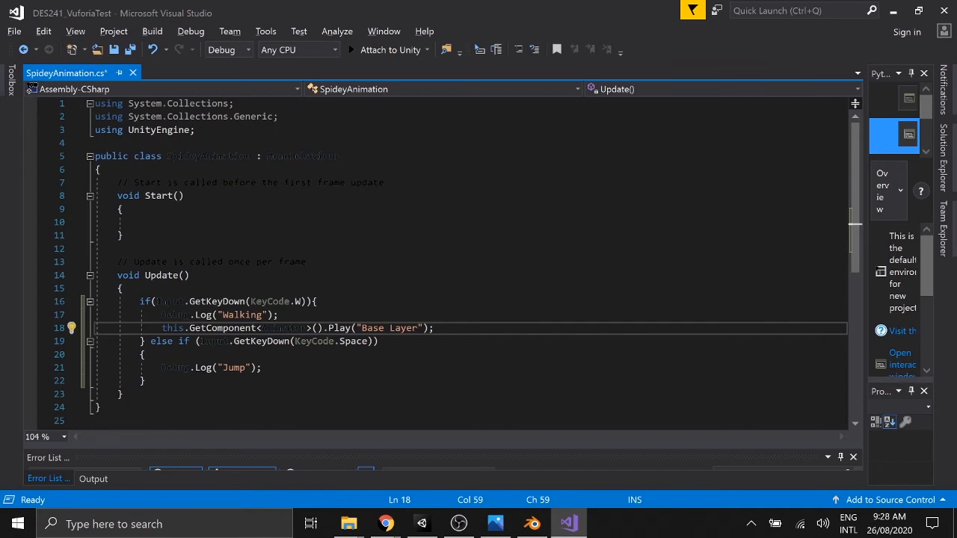
pyautogui.write('.Walk')
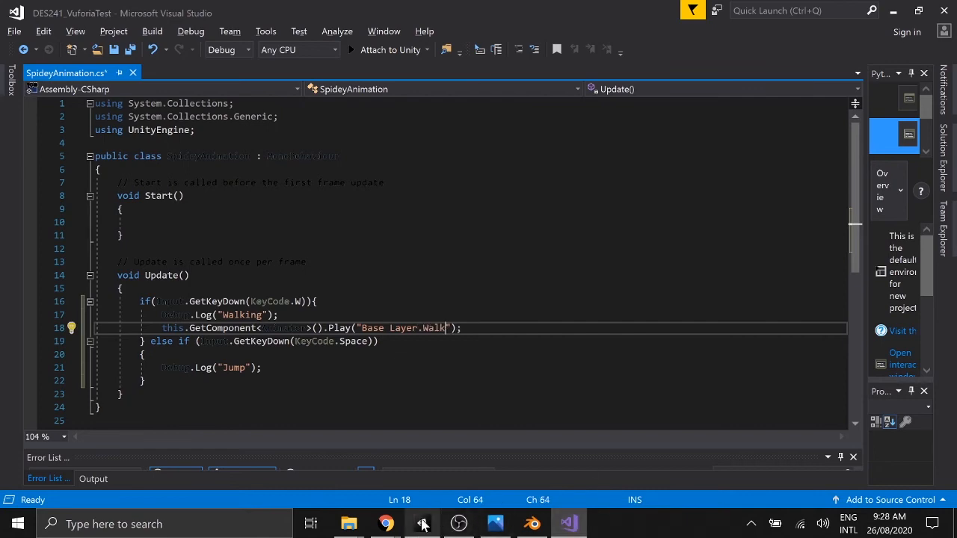
pyautogui.click(421, 523)
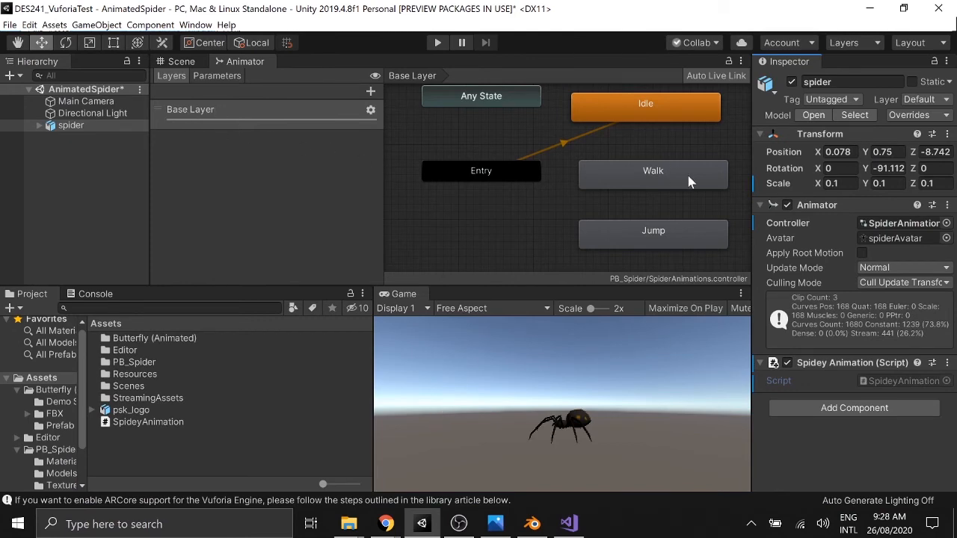
pyautogui.hotkey('alt', 'Tab')
pyautogui.hotkey('alt', 'Tab')
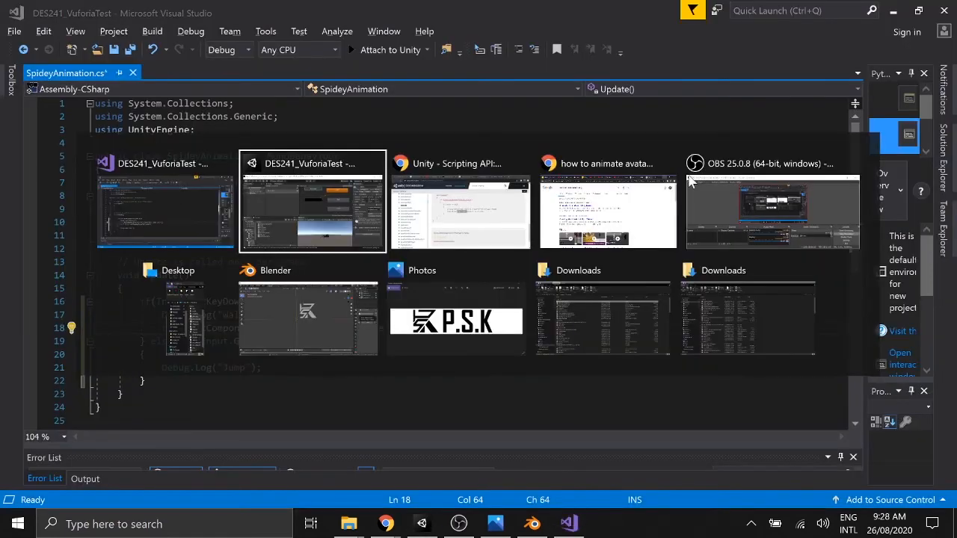
# - Consult the Unity documentation example in Chrome and add the arguments 0 and 0.25f after "Base Layer.Walk" in the script's Play call
pyautogui.hotkey('alt', 'Tab')
pyautogui.click(528, 278)
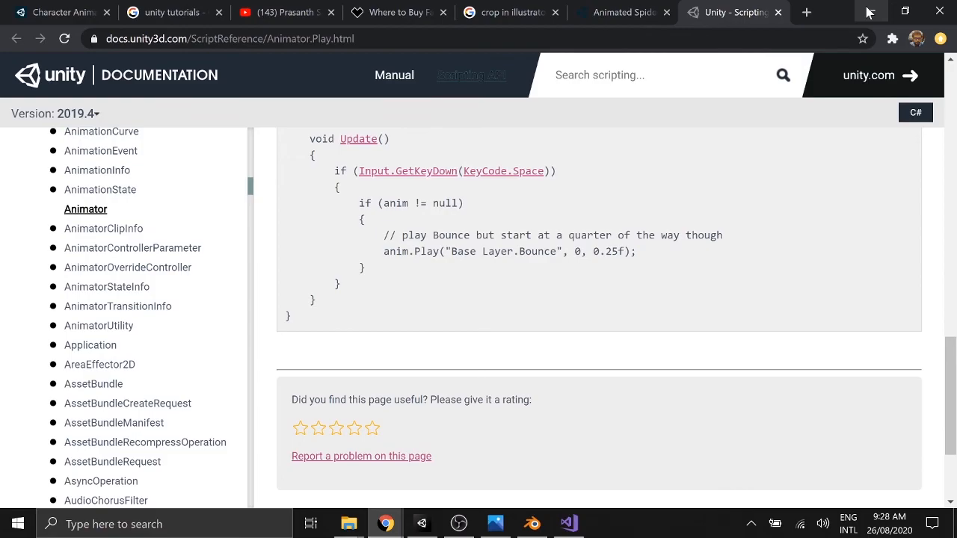
pyautogui.click(869, 12)
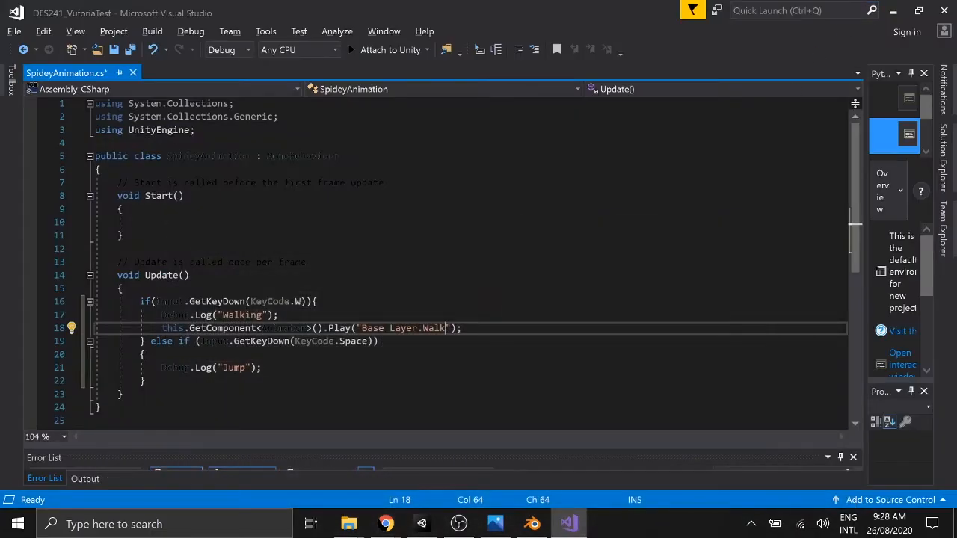
pyautogui.write(',')
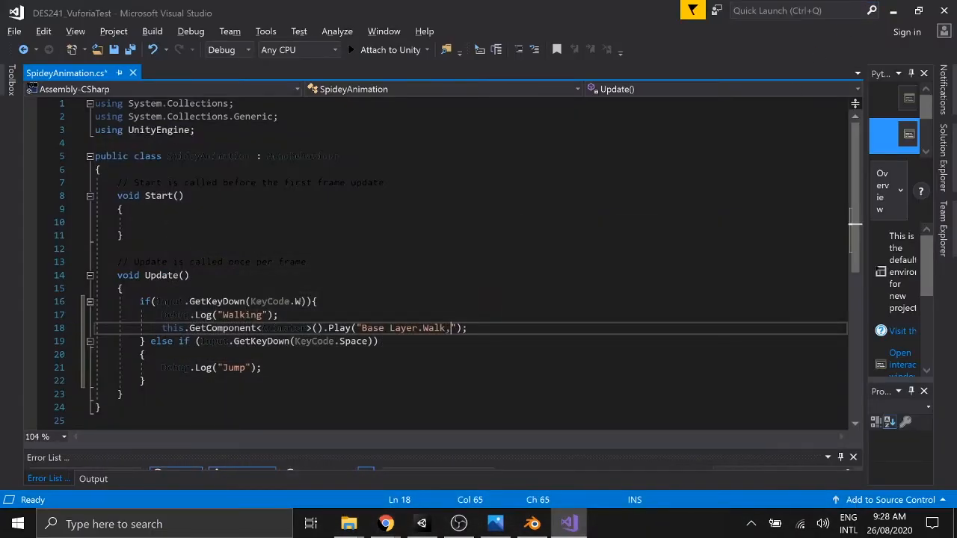
pyautogui.press('BackSpace')
pyautogui.write(',0')
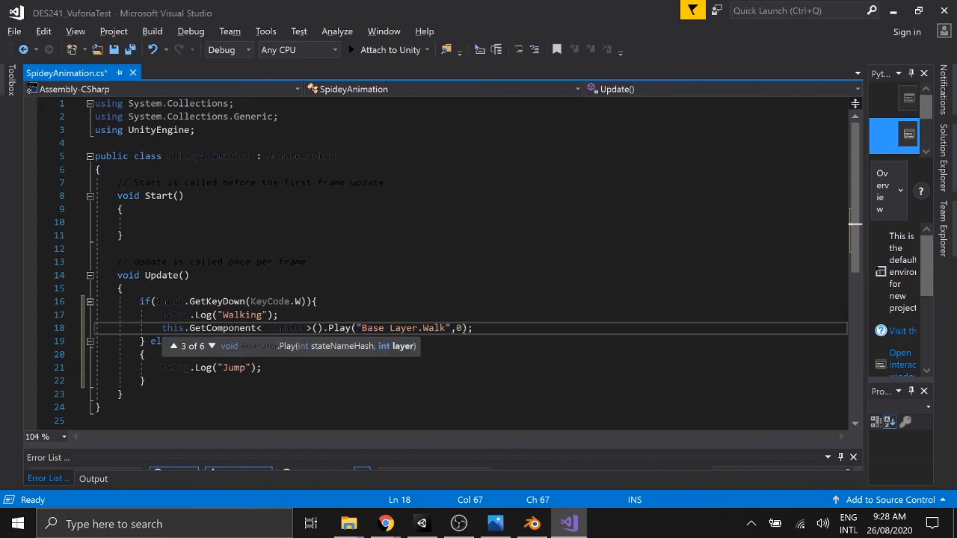
pyautogui.write(',0.25f')
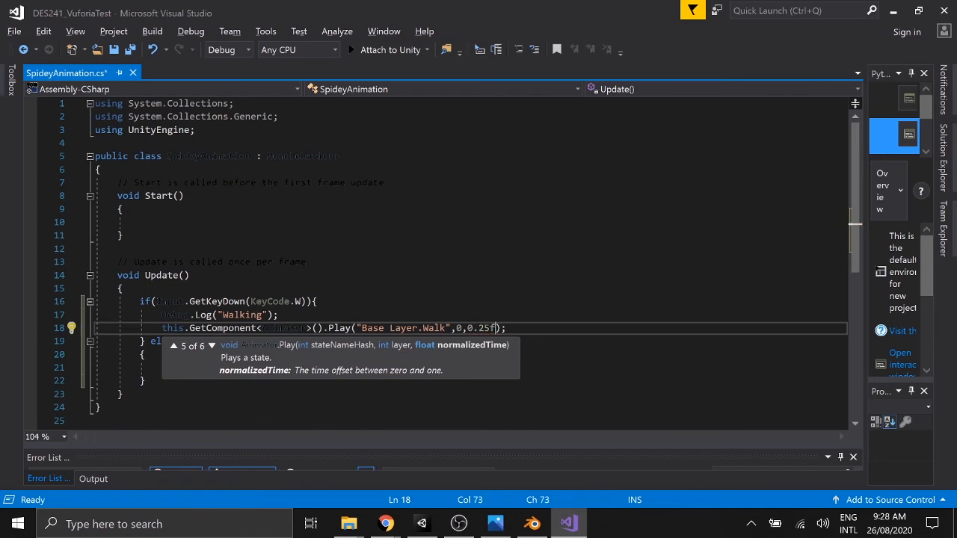
pyautogui.click(123, 289)
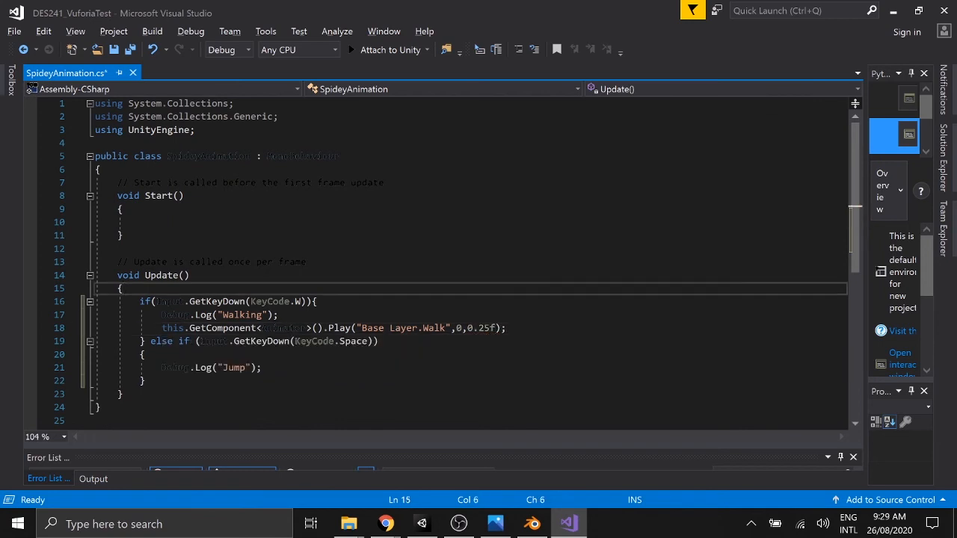
# - Copy the complete Animator Play statement from the W key block to a new line below the Jump log statement
pyautogui.moveTo(506, 328); pyautogui.dragTo(161, 327)
pyautogui.hotkey('ctrl', 'c')
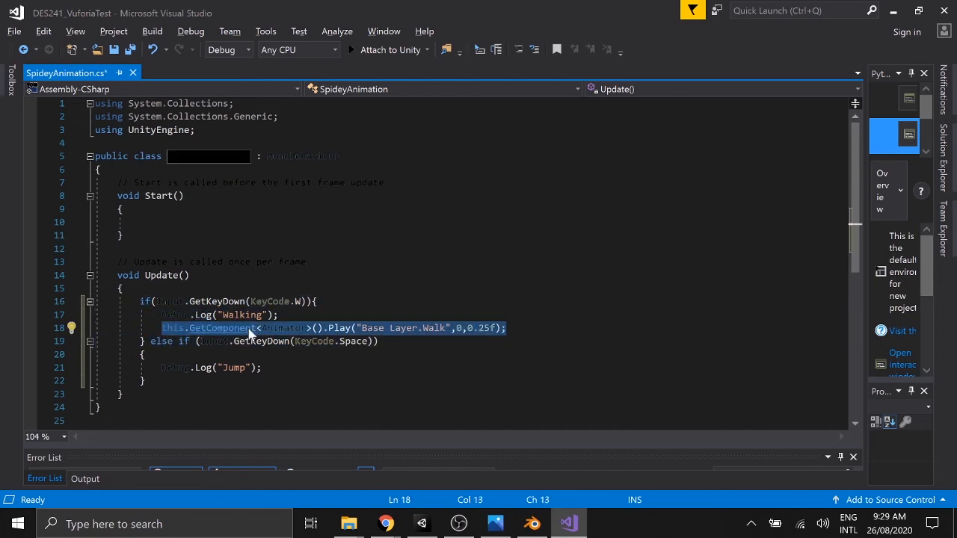
pyautogui.click(263, 367)
pyautogui.press('Return')
pyautogui.hotkey('ctrl', 'v')
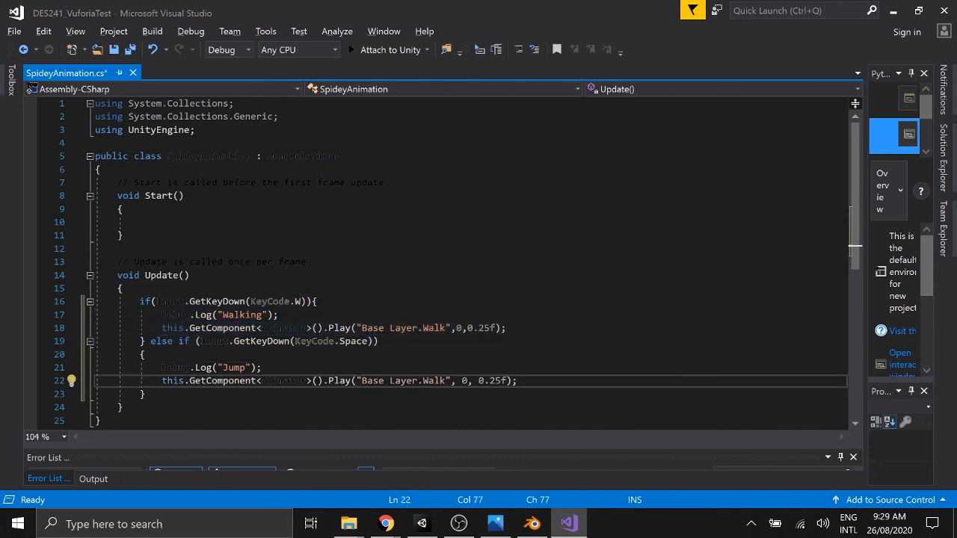
# - Change the state name in the Space key block's Play call to "Base Layer.Jump"
pyautogui.click(434, 381)
pyautogui.doubleClick(429, 381)
pyautogui.write('Juk')
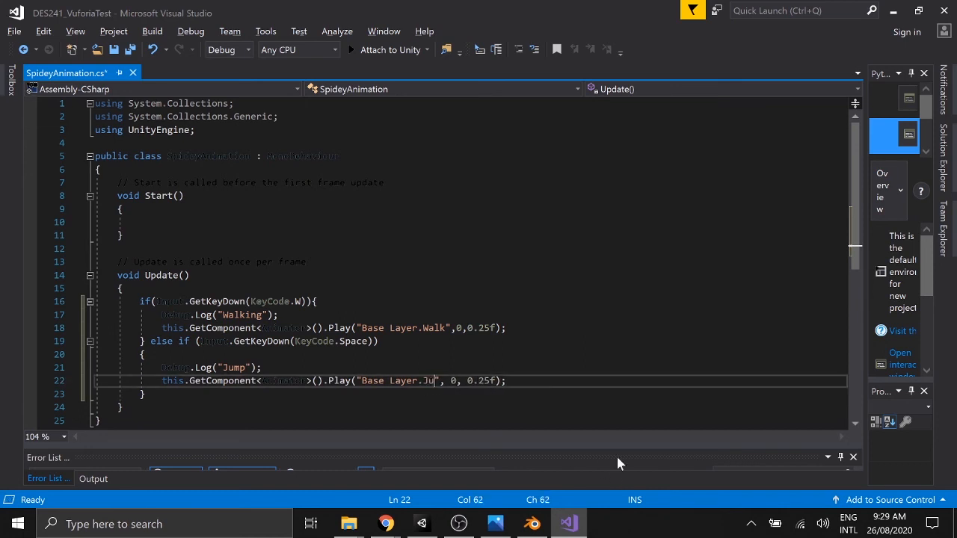
pyautogui.press('BackSpace')
pyautogui.write('mp')
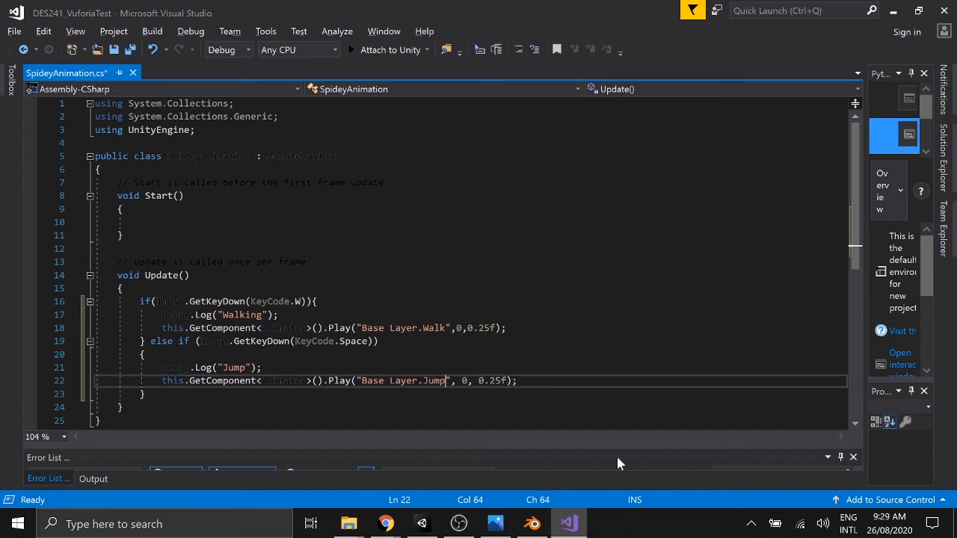
# - Check the Jump state's name in Unity's Animator window, and save the SpideyAnimation script in Visual Studio
pyautogui.hotkey('alt', 'Tab')
pyautogui.hotkey('alt', 'Tab')
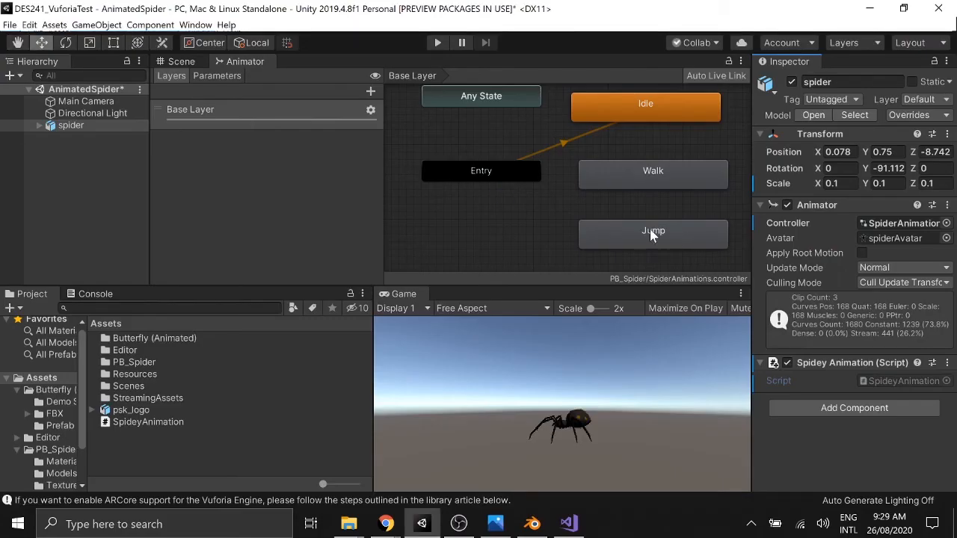
pyautogui.hotkey('alt', 'Tab')
pyautogui.press('Tab')
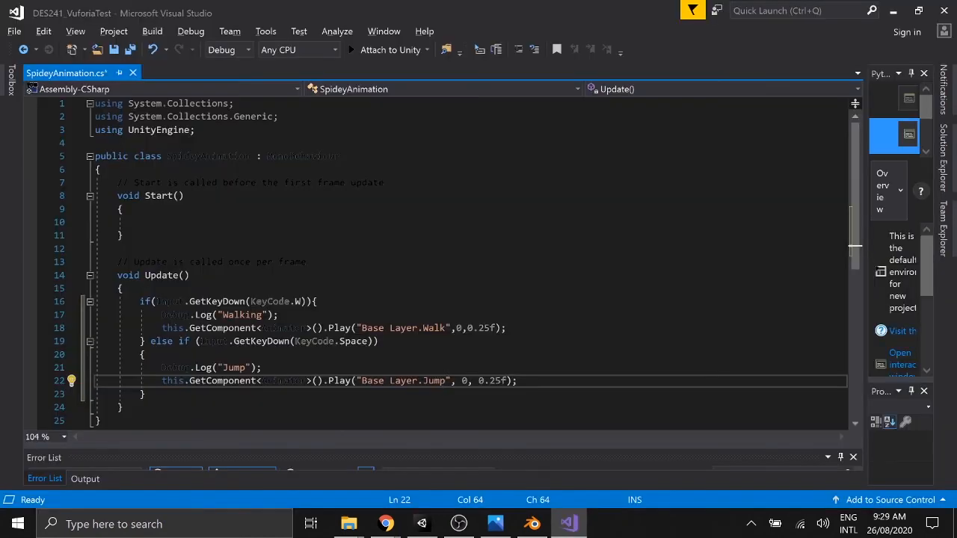
pyautogui.hotkey('ctrl', 's')
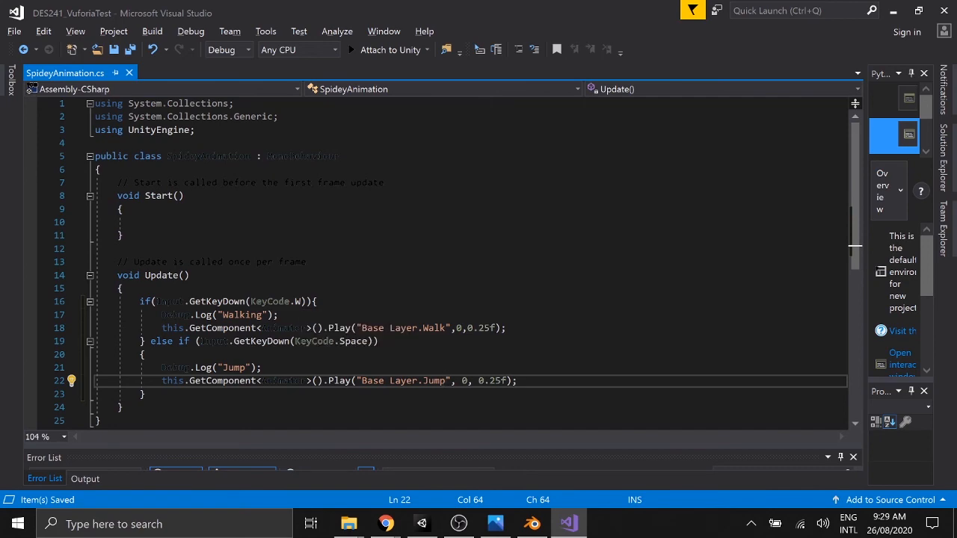
# - Switch to Unity and test the spider's walk and jump animations with the W and Space keys in Play mode, ending with Play mode stopped
pyautogui.hotkey('alt', 'Tab')
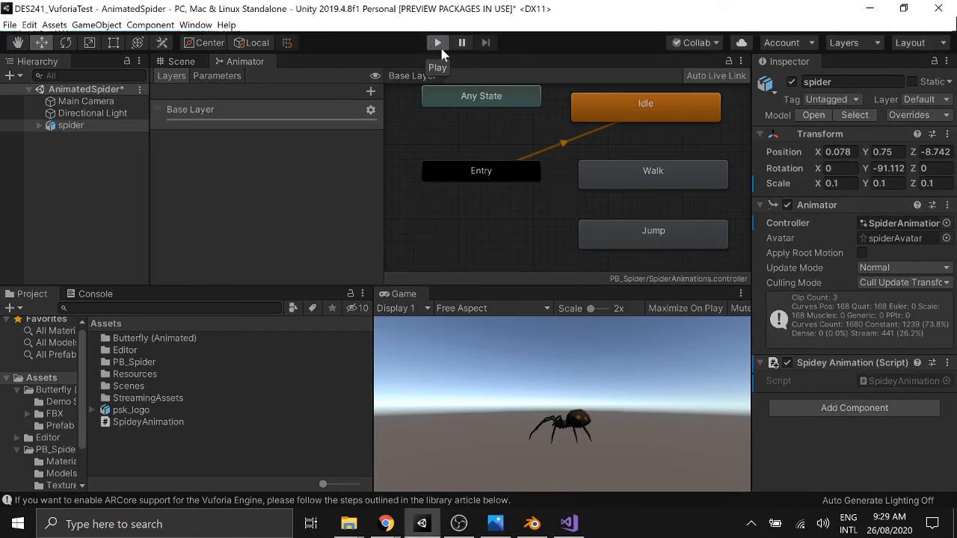
pyautogui.click(441, 43)
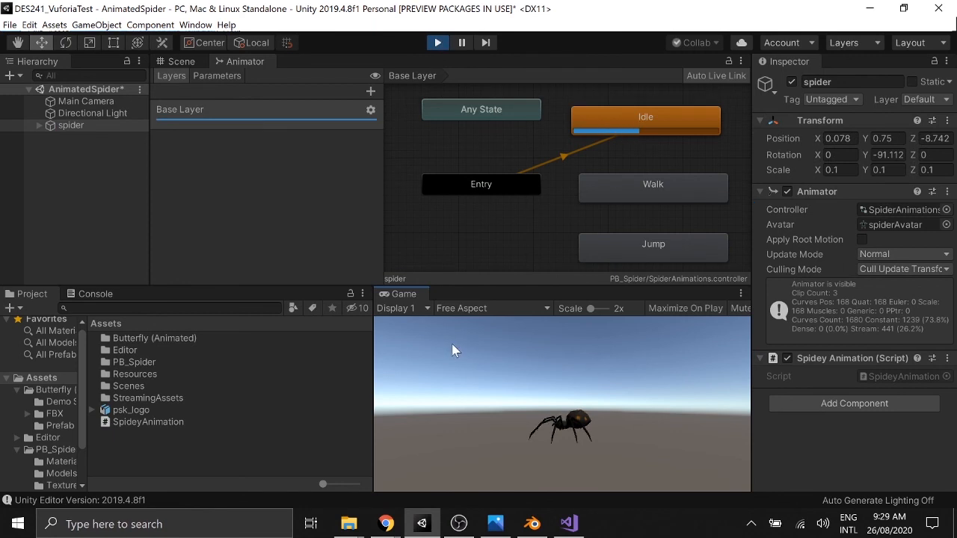
pyautogui.click(561, 419)
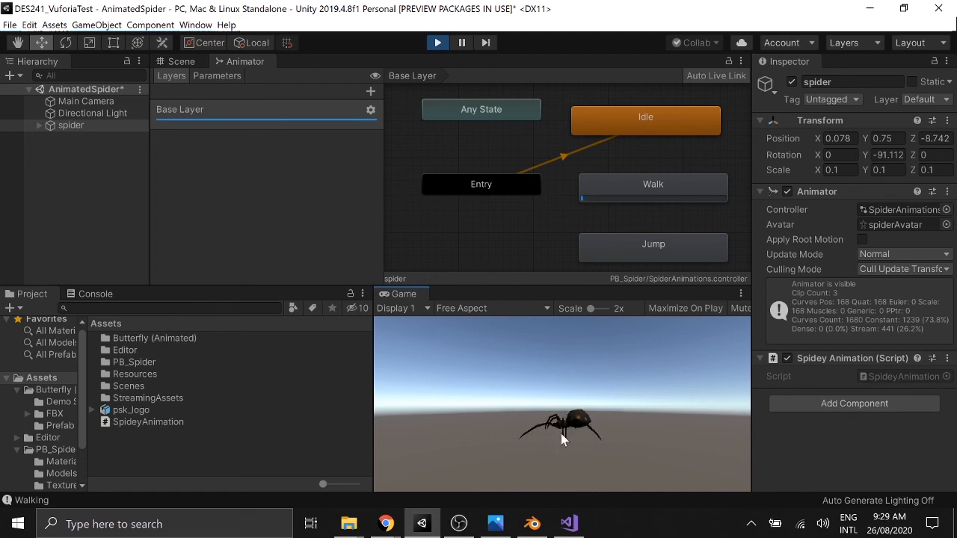
pyautogui.click(603, 428)
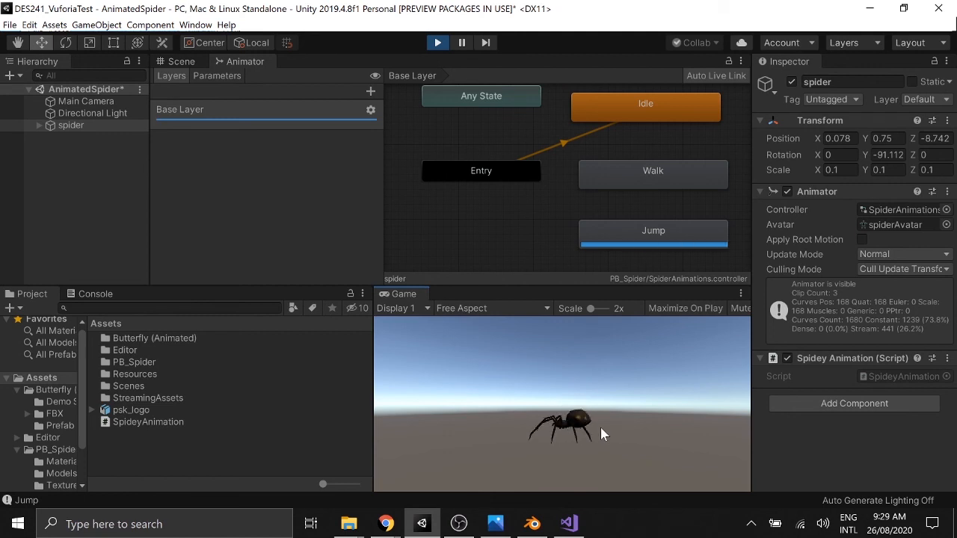
pyautogui.click(600, 426)
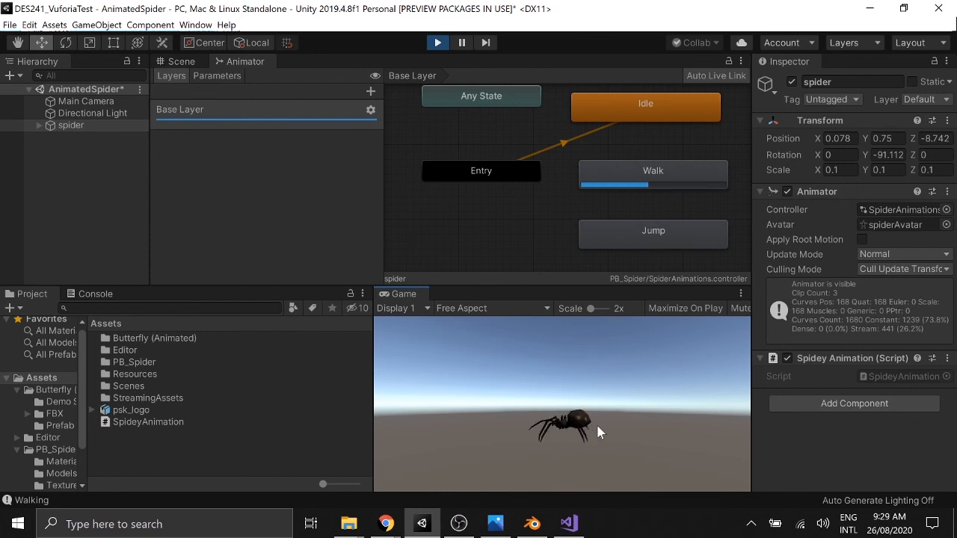
pyautogui.press('space')
pyautogui.press('space')
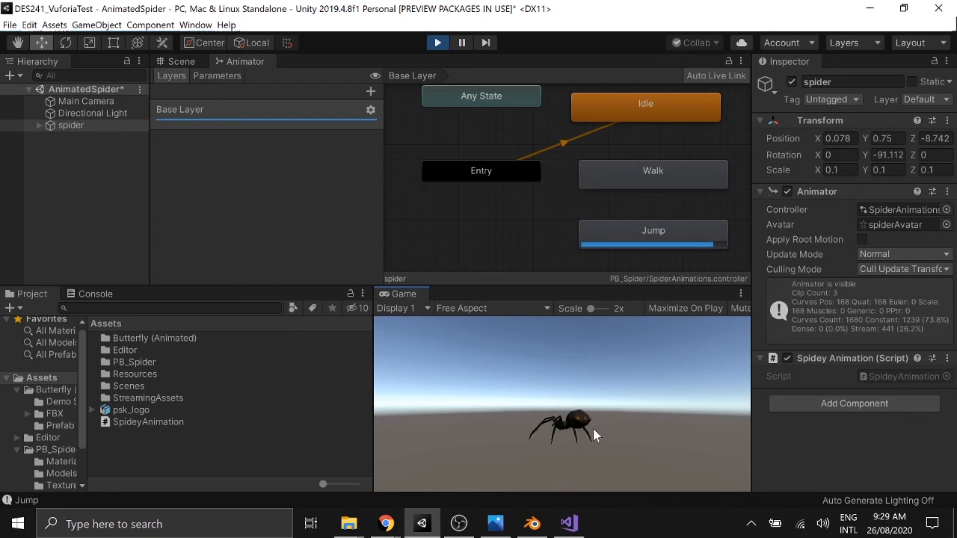
pyautogui.click(435, 43)
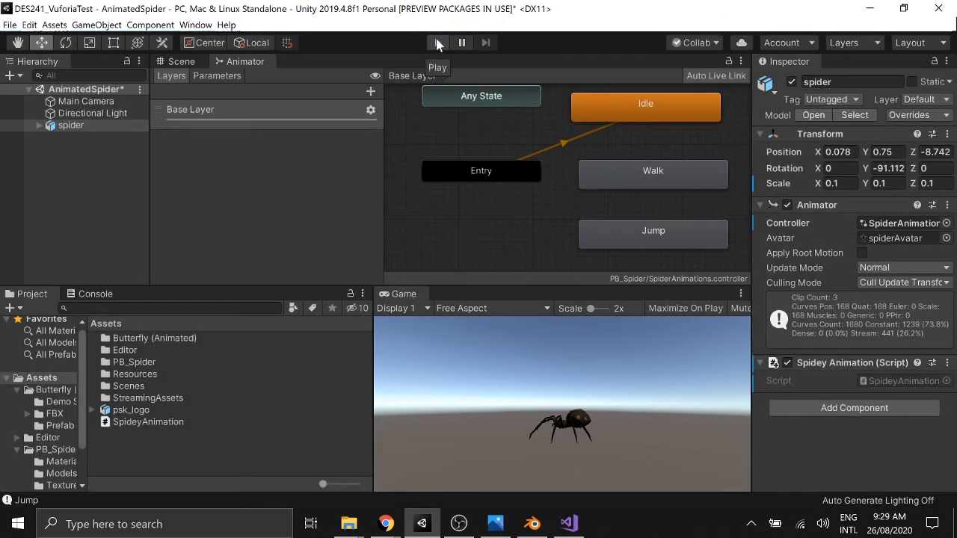